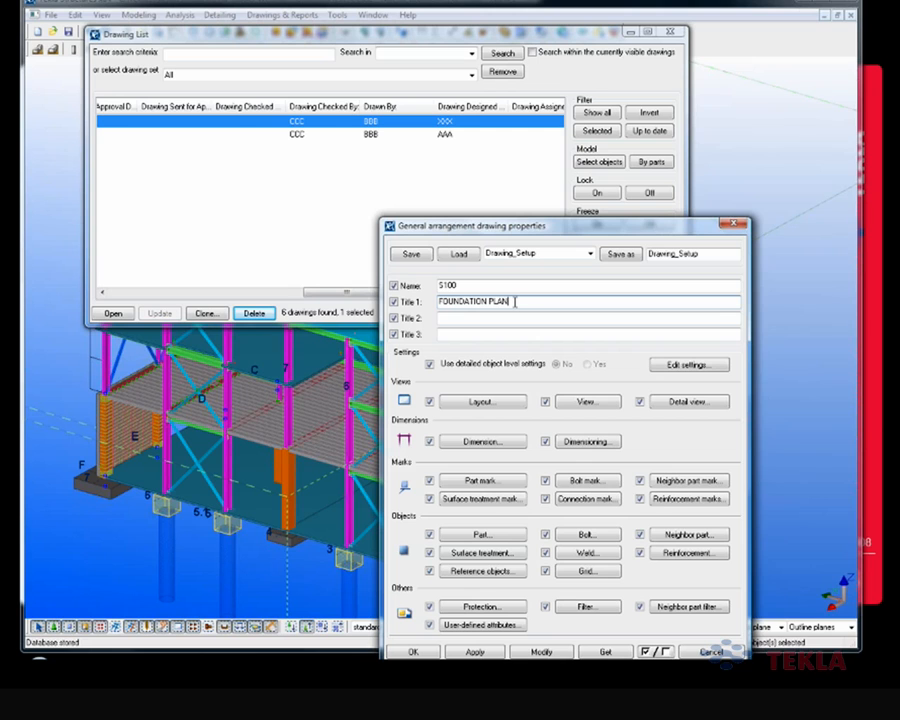
Step: Apply the title FOUNDATION PLAN 2 to drawing S100, then open that drawing and dismiss the drawing list
left_click(542, 652)
double_click(398, 122)
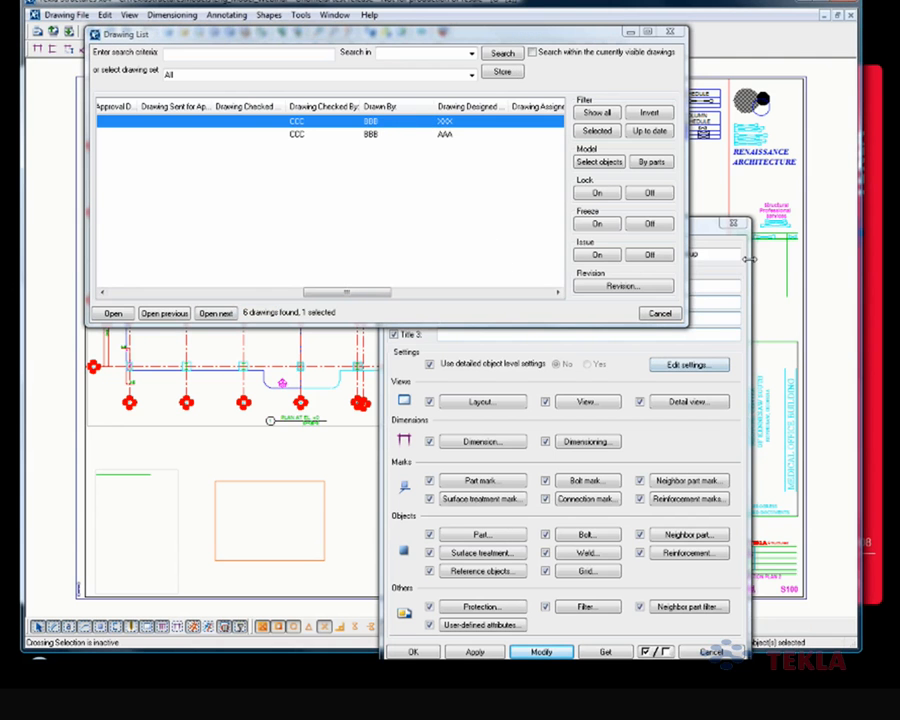
left_click(659, 313)
mouse_move(633, 228)
left_mouse_down()
mouse_move(701, 131)
mouse_move(685, 104)
mouse_move(470, 95)
mouse_move(390, 105)
left_mouse_up()
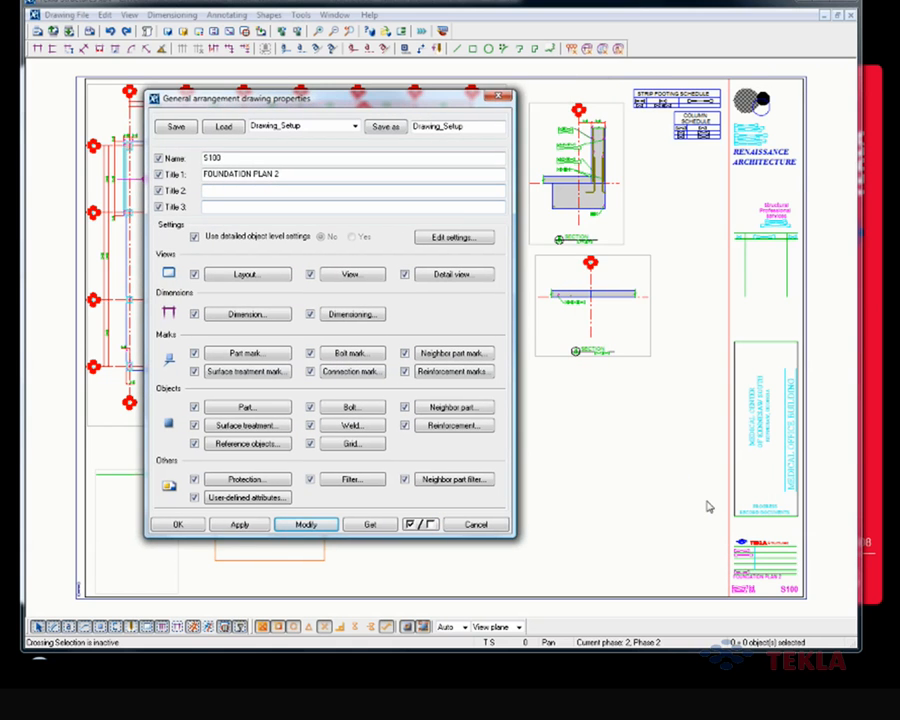
Step: Examine the sheet title, sheet number and designer, drafter and checker entries in the title block against the drawing properties
scroll(690, 506, "up", 3)
scroll(700, 578, "up", 5)
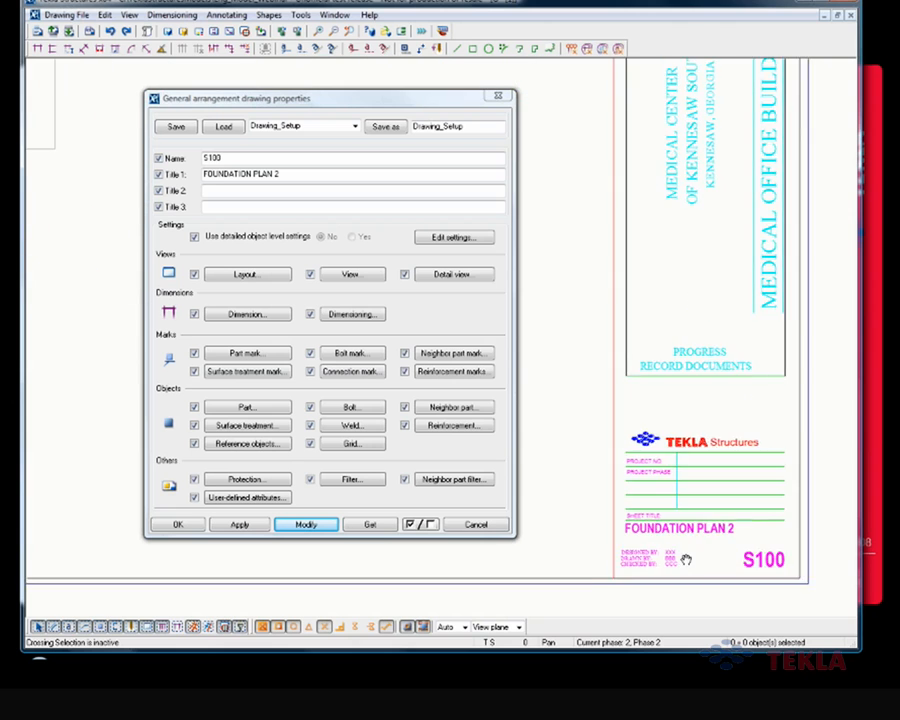
middle_click_drag(683, 568, 707, 518)
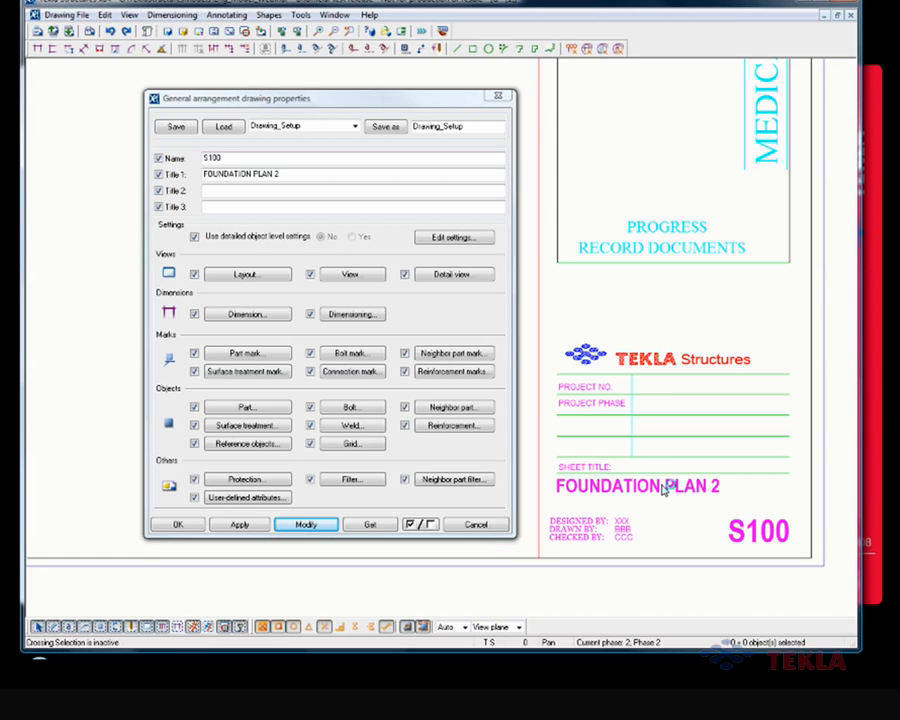
scroll(662, 490, "down", 1)
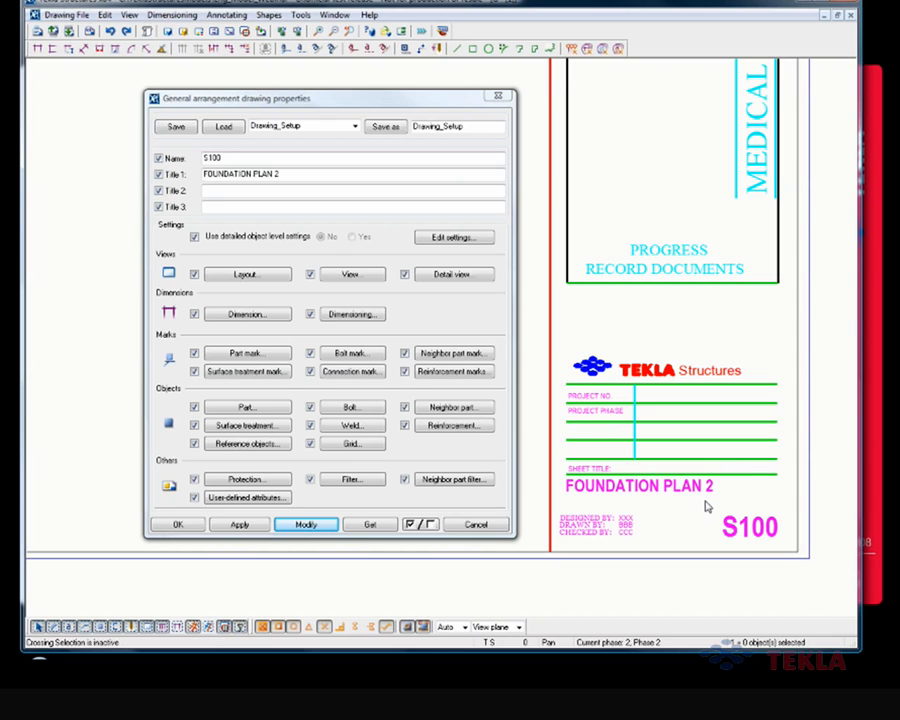
left_click(275, 157)
left_click(290, 173)
middle_click_drag(720, 536, 740, 542)
scroll(740, 546, "down", 6)
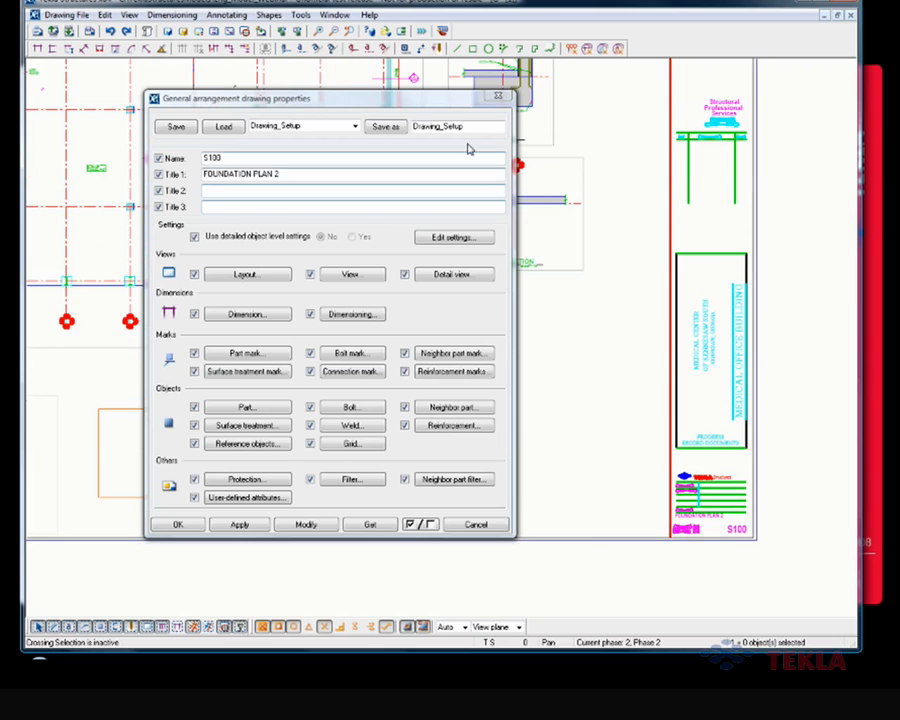
Step: Review the empty Title 2 and Title 3 fields in the drawing properties and close the dialog without changes
left_click_drag(422, 100, 640, 95)
left_click(446, 189)
left_click(446, 200)
left_click(441, 184)
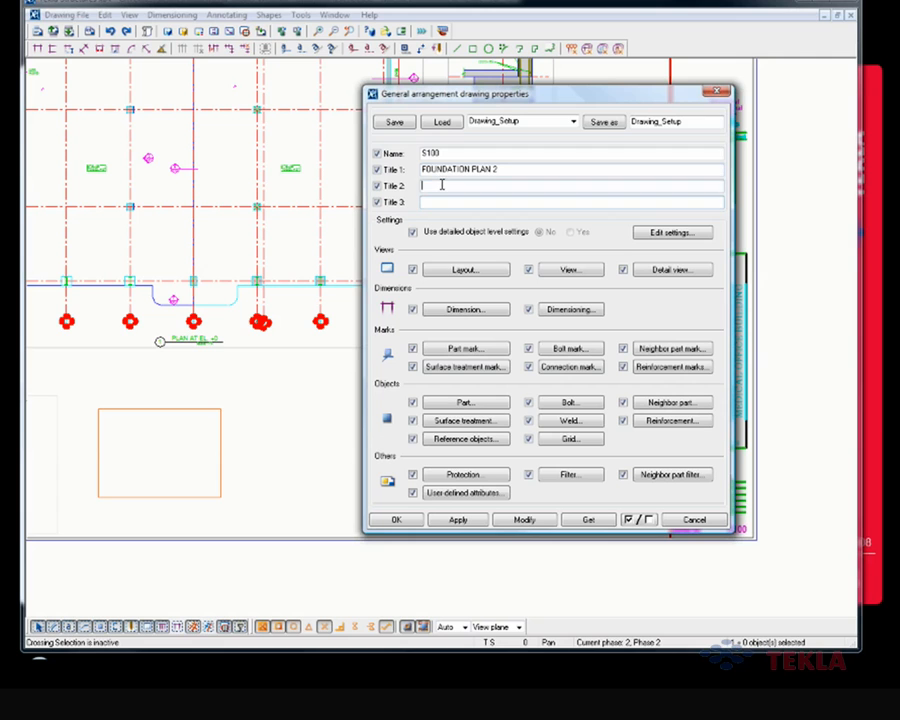
left_click(437, 198)
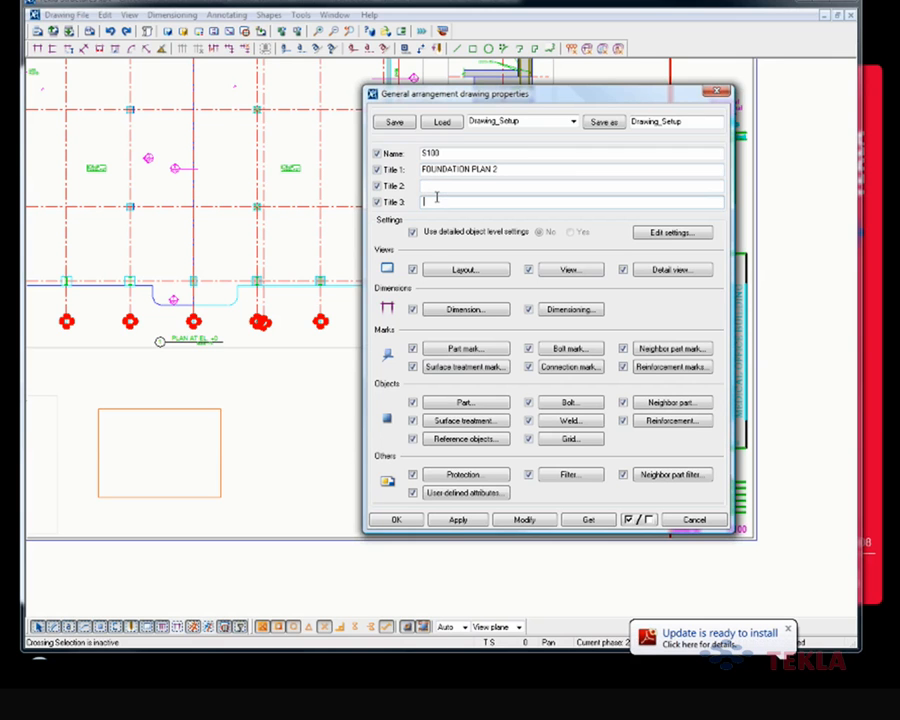
left_click(788, 629)
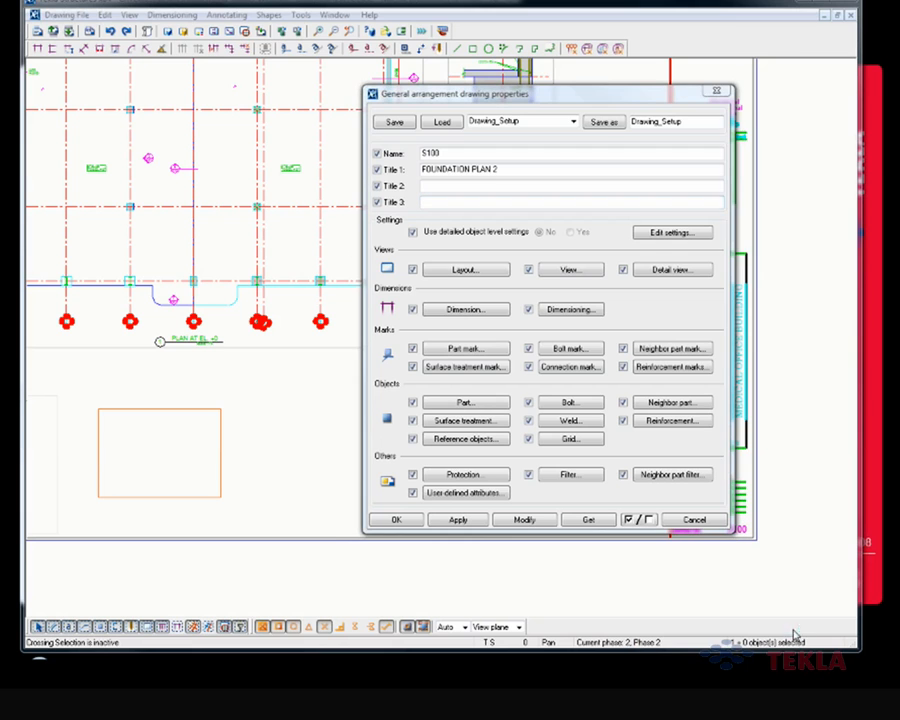
left_click(709, 521)
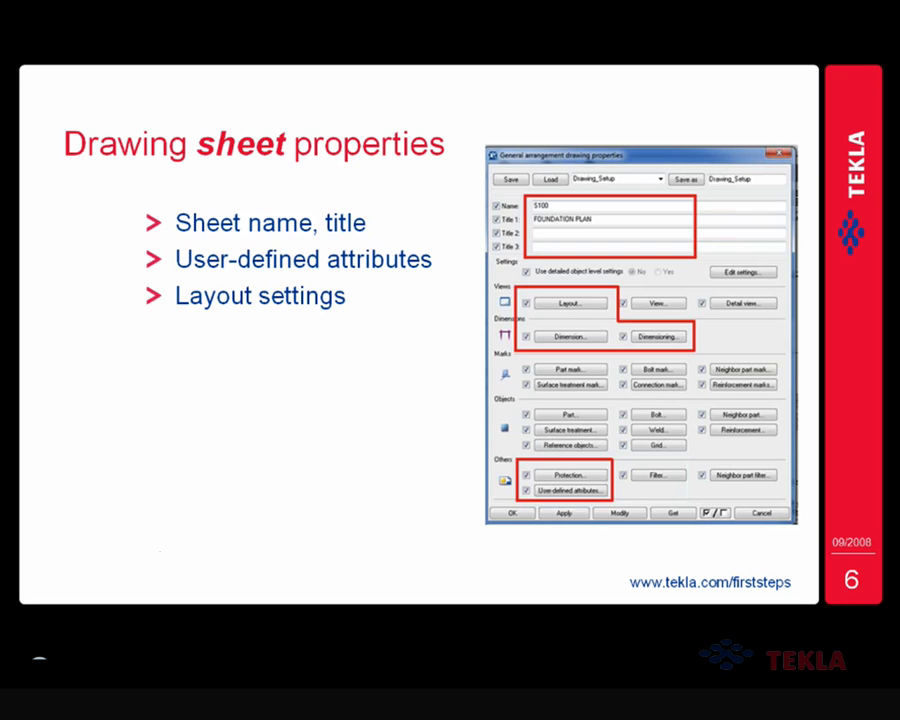
Step: Switch back to Tekla Structures and close the open foundation plan drawing
key("alt+Tab")
key("alt+Tab")
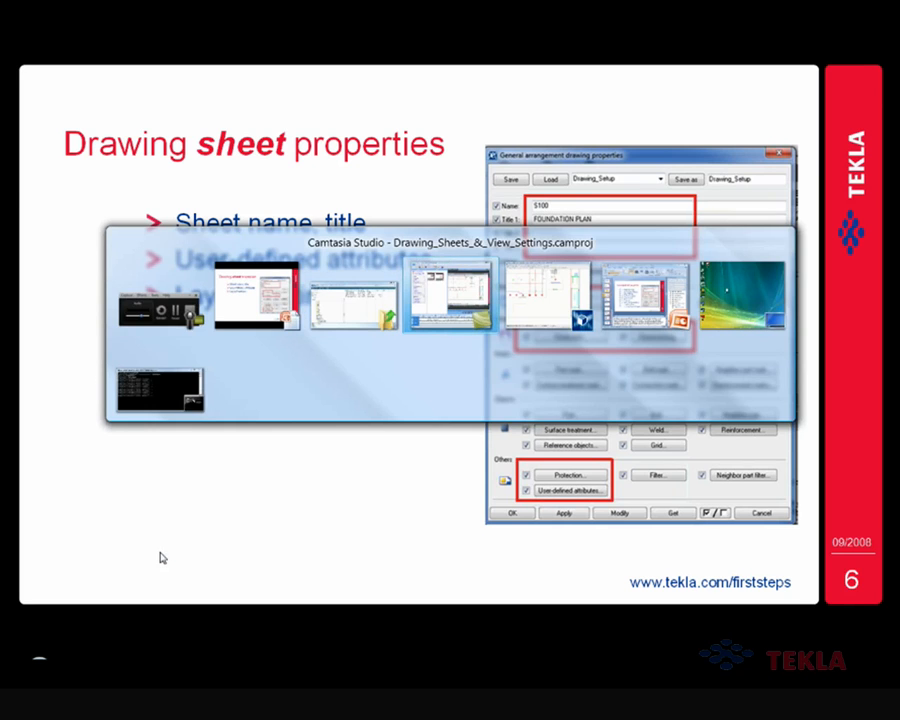
key("alt+Tab")
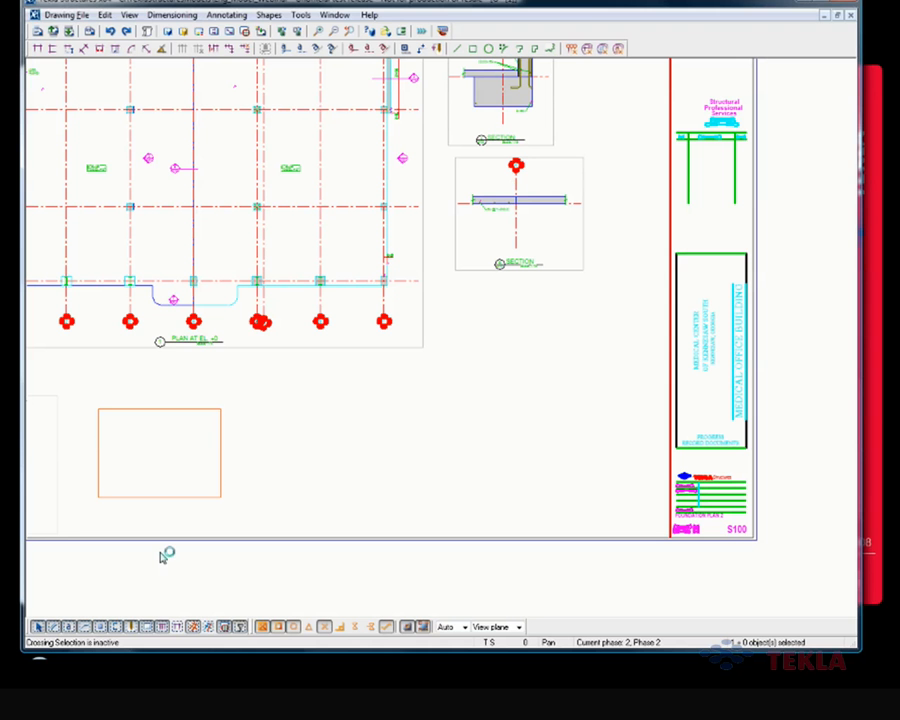
left_click(850, 16)
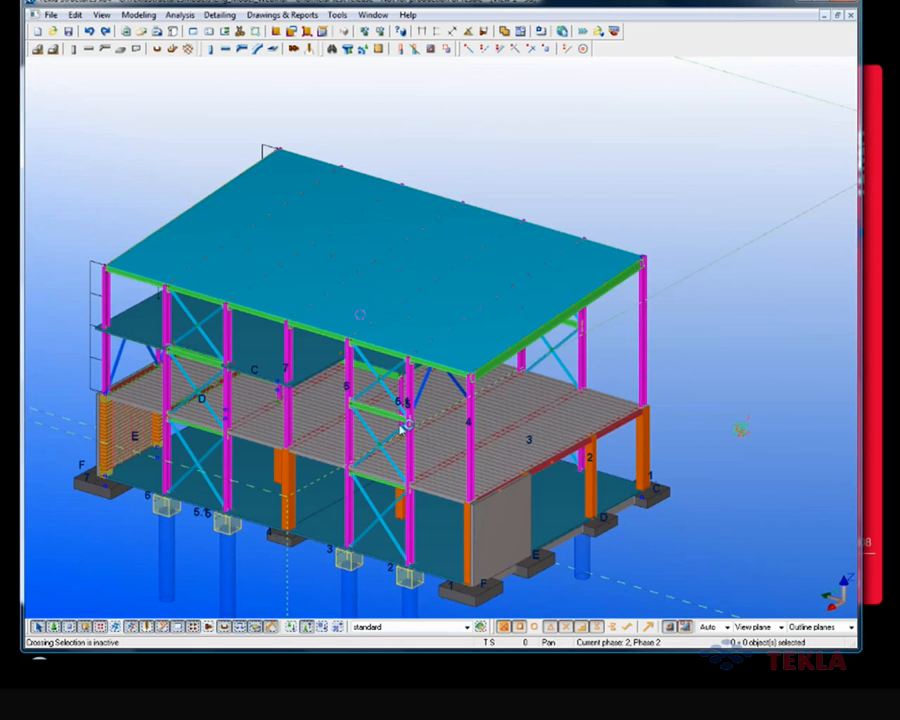
Step: Open the general arrangement drawing properties of S100, FOUNDATION PLAN 2, from the drawing list
left_click(282, 15)
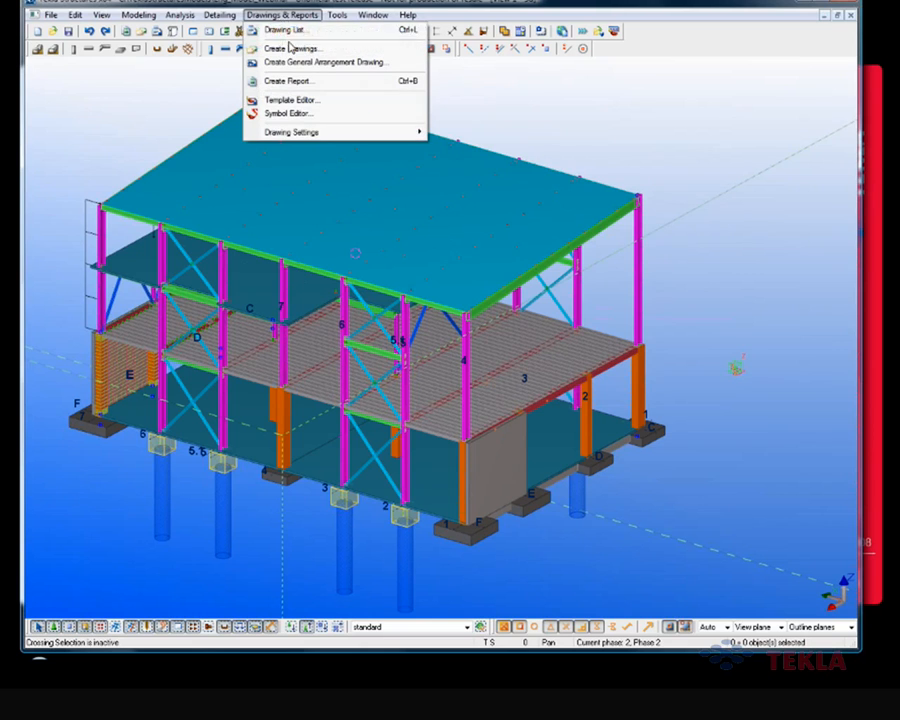
left_click(289, 32)
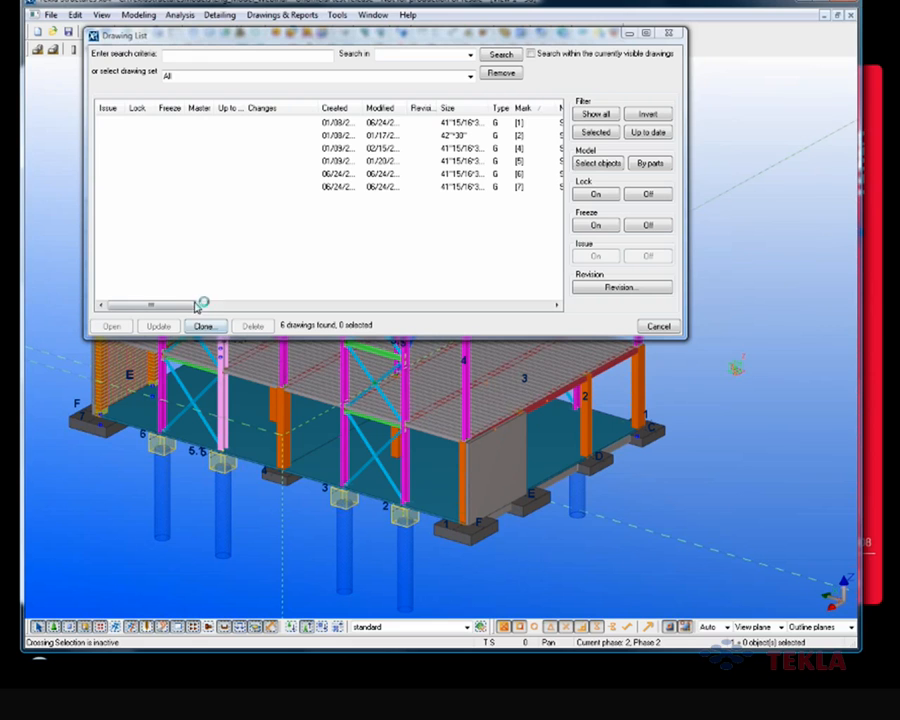
left_click_drag(186, 309, 225, 309)
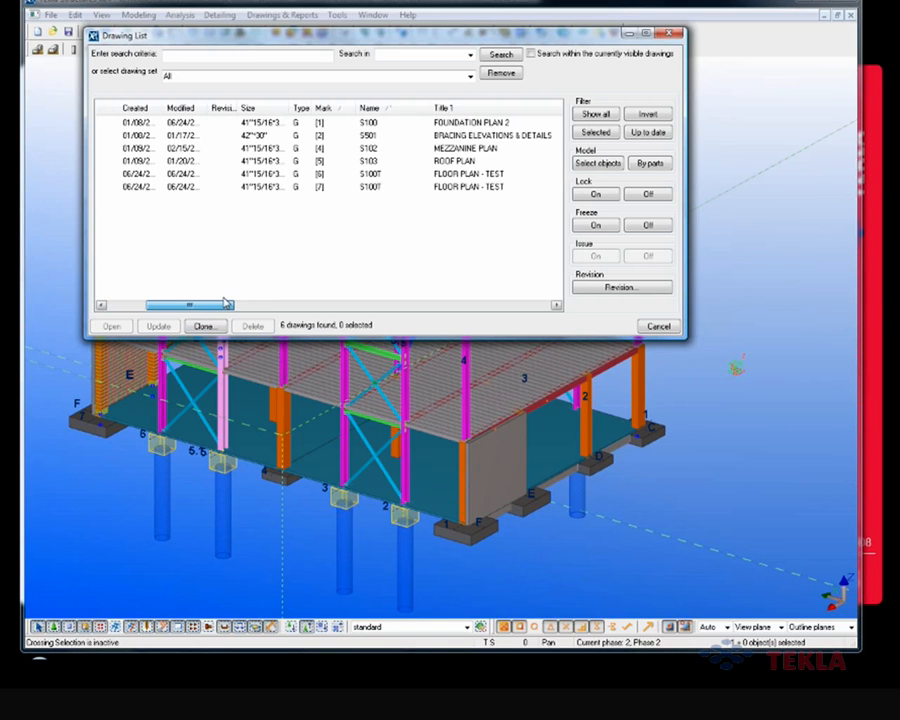
left_click(257, 123)
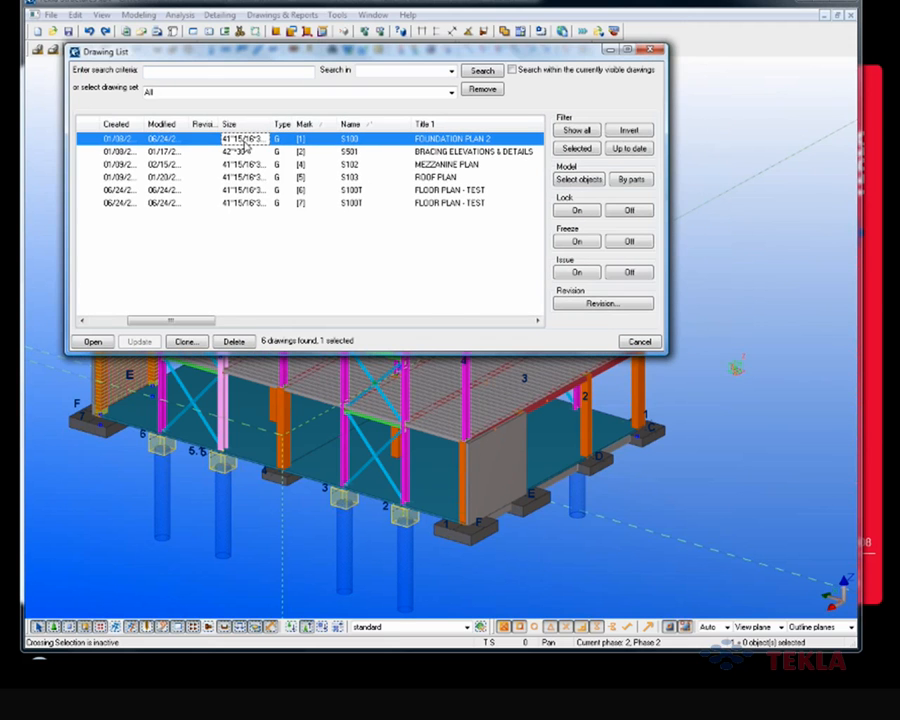
right_click(245, 138)
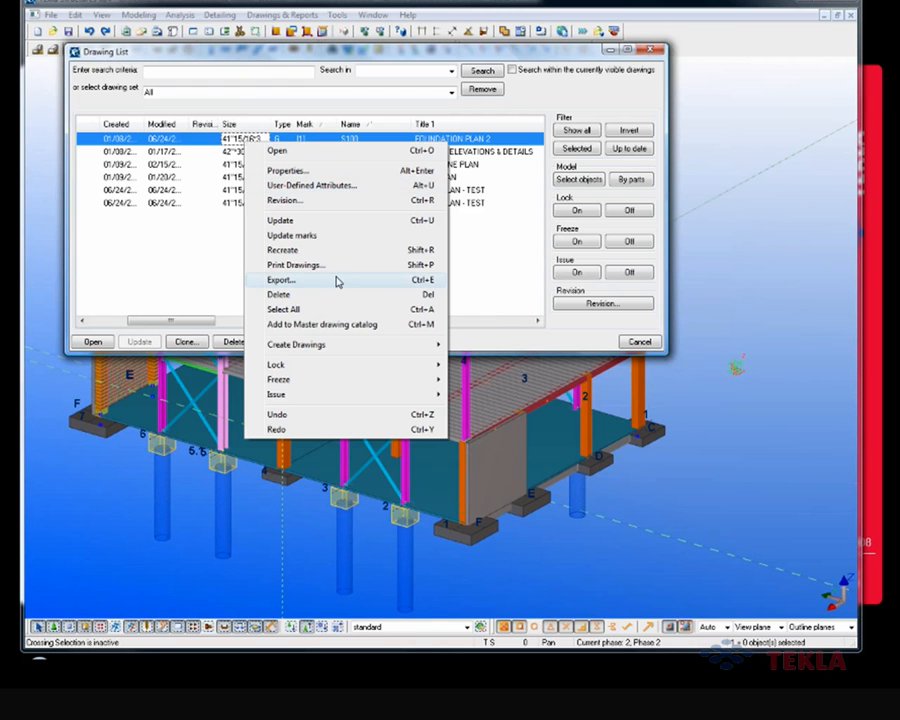
left_click(317, 170)
Step: Open the layout properties of drawing S100 to view its layout, drawing size and table layout settings
mouse_move(337, 93)
left_mouse_down()
mouse_move(528, 88)
mouse_move(579, 70)
left_mouse_up()
left_click(472, 243)
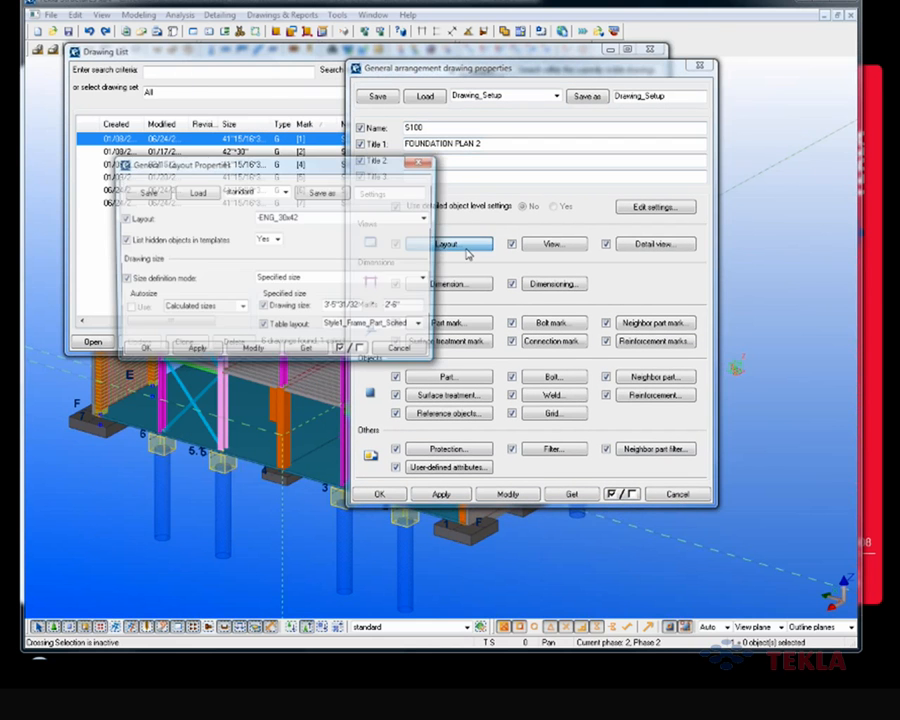
left_click_drag(378, 177, 674, 273)
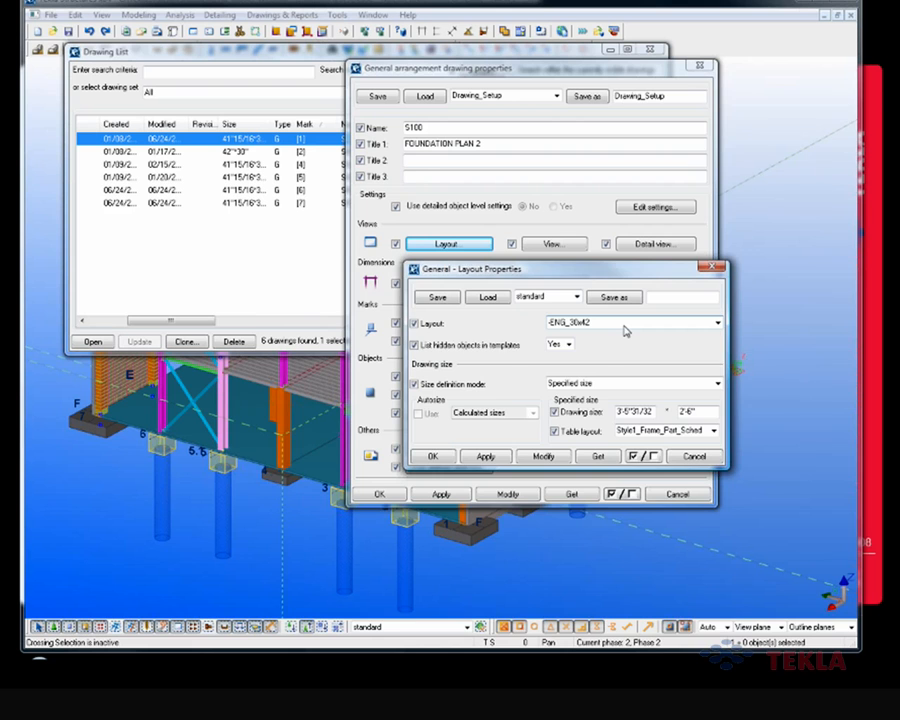
Step: Open the drawing layout settings and show the table layouts of the -ENG_24x36 layout
left_click_drag(482, 70, 480, 73)
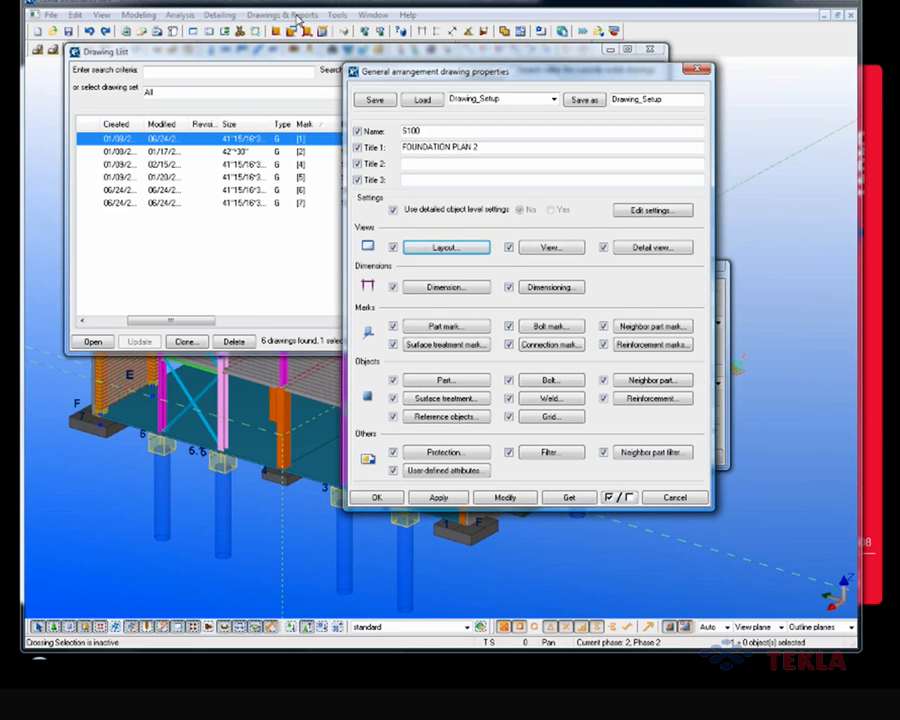
left_click(300, 16)
mouse_move(320, 132)
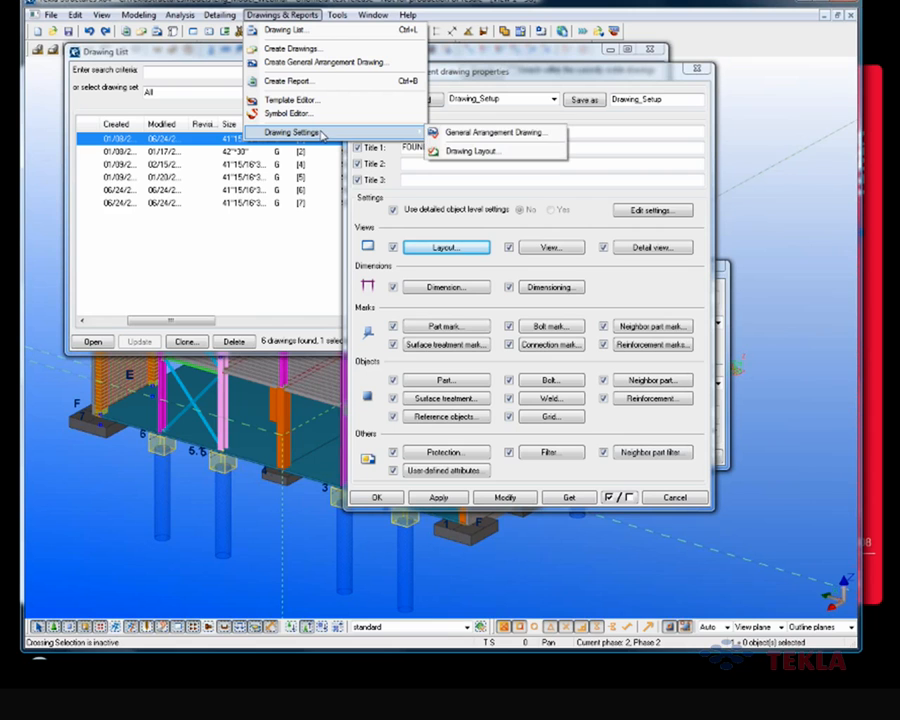
left_click(474, 152)
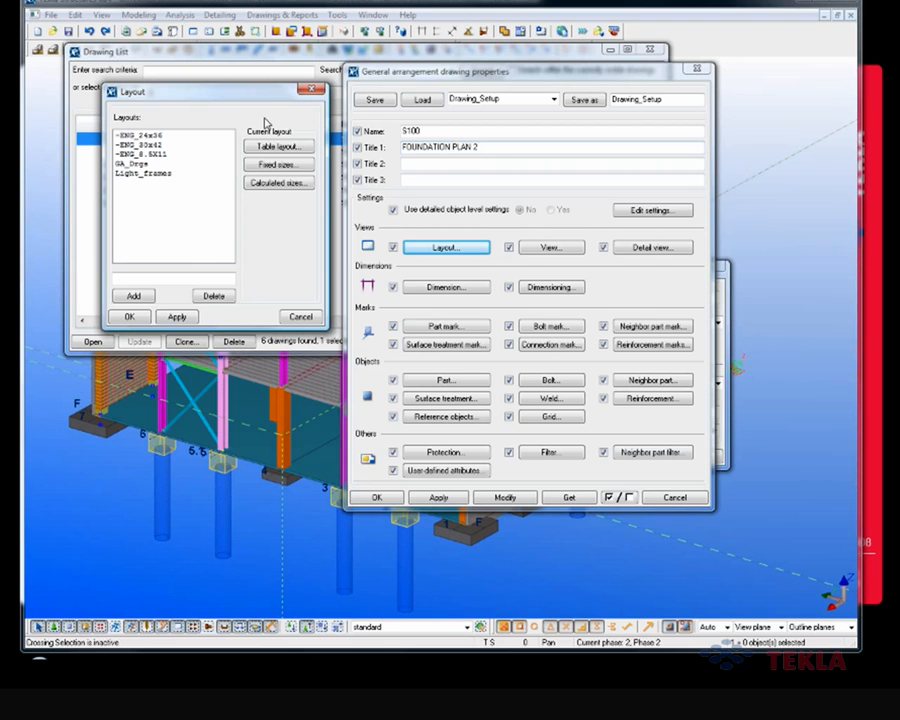
left_click(150, 134)
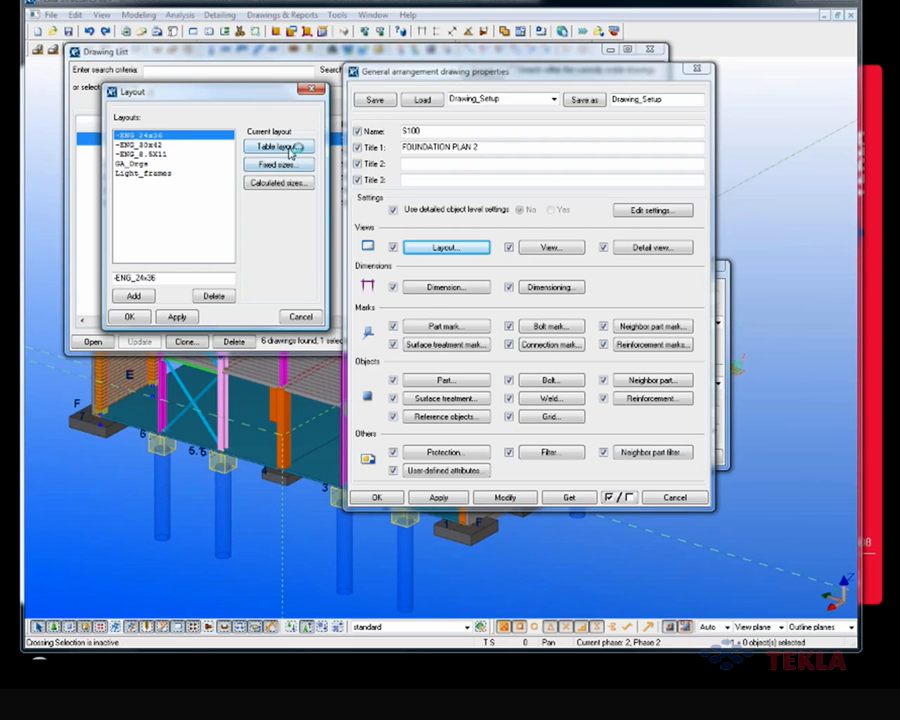
left_click(268, 147)
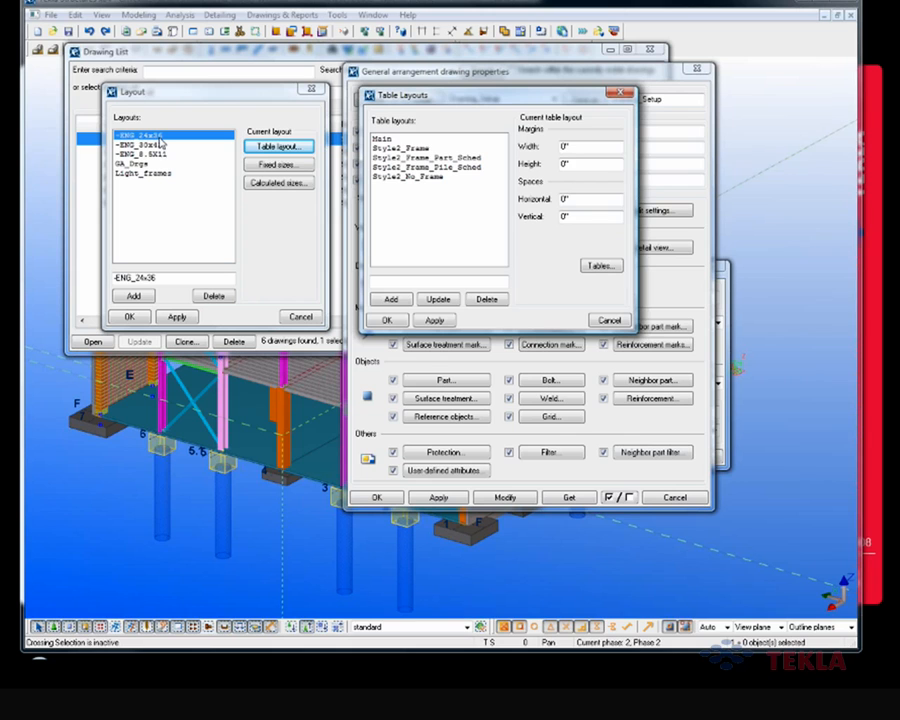
Step: Open the tables of the Style2_Frame_Part_Sched table layout and view the placement of -ENG_Cip_Beam_Schedule
left_click(412, 148)
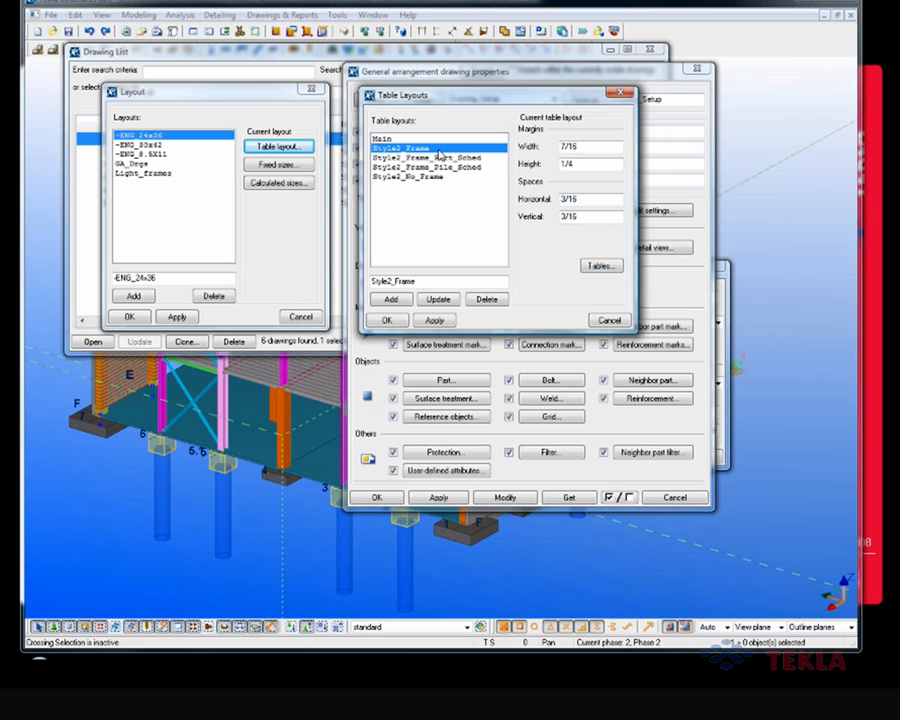
left_click(441, 158)
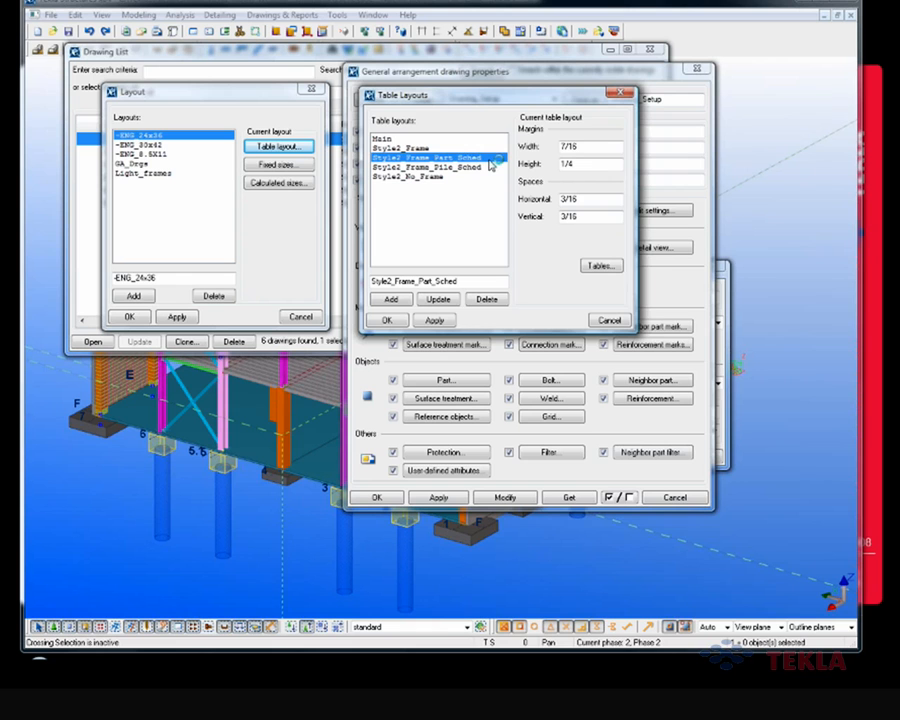
left_click(598, 267)
left_click_drag(613, 263, 582, 128)
left_click(735, 167)
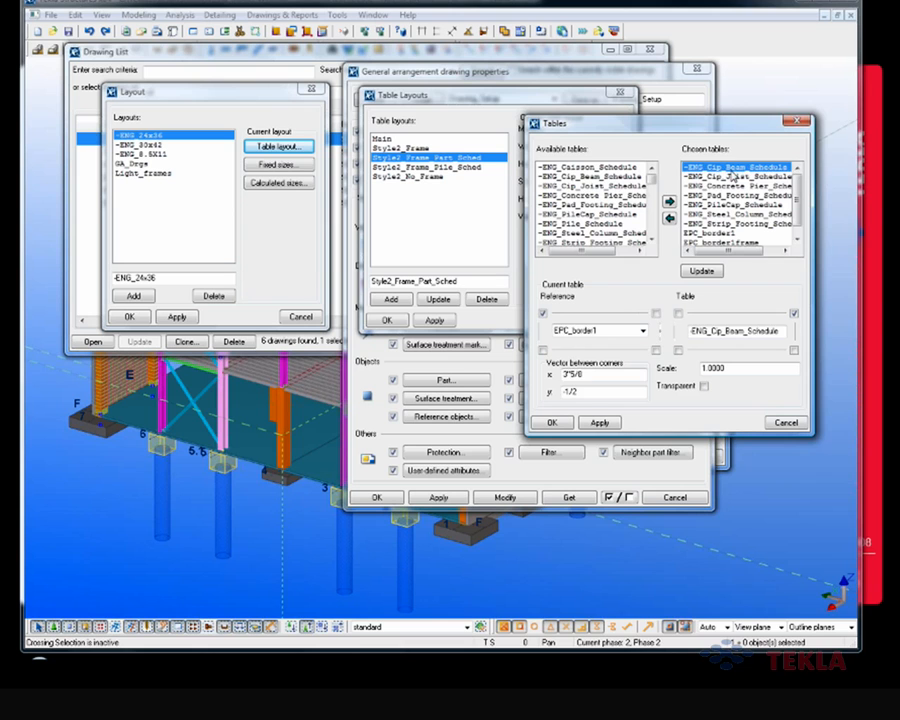
Step: Review the reference and corner placement of the remaining chosen schedules and EPC_border1, then close the tables without changes
key("Down")
key("Down")
key("Down")
key("Down")
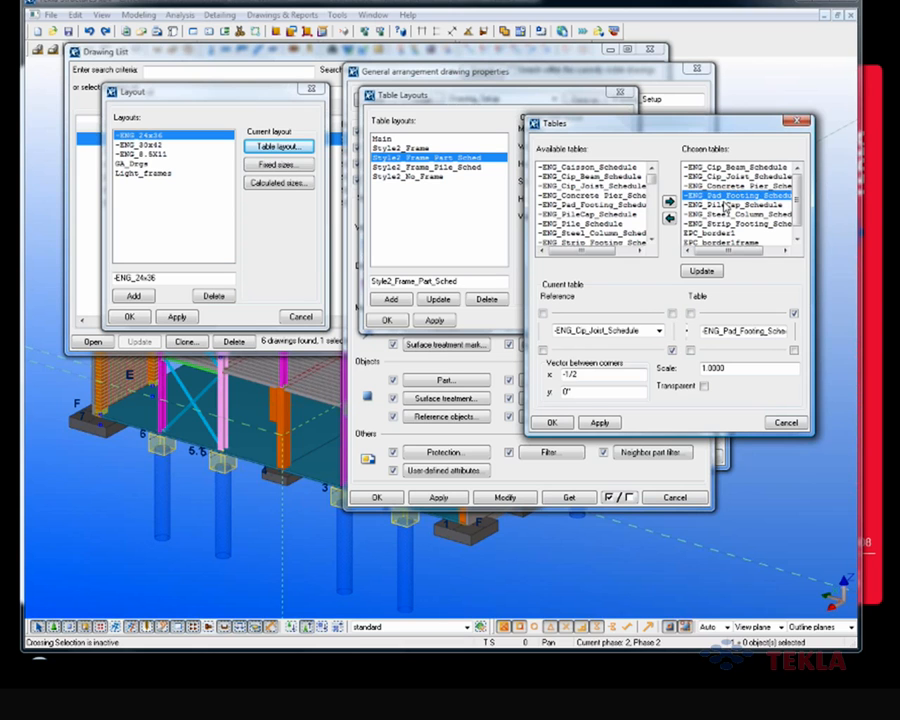
key("Down")
key("Down")
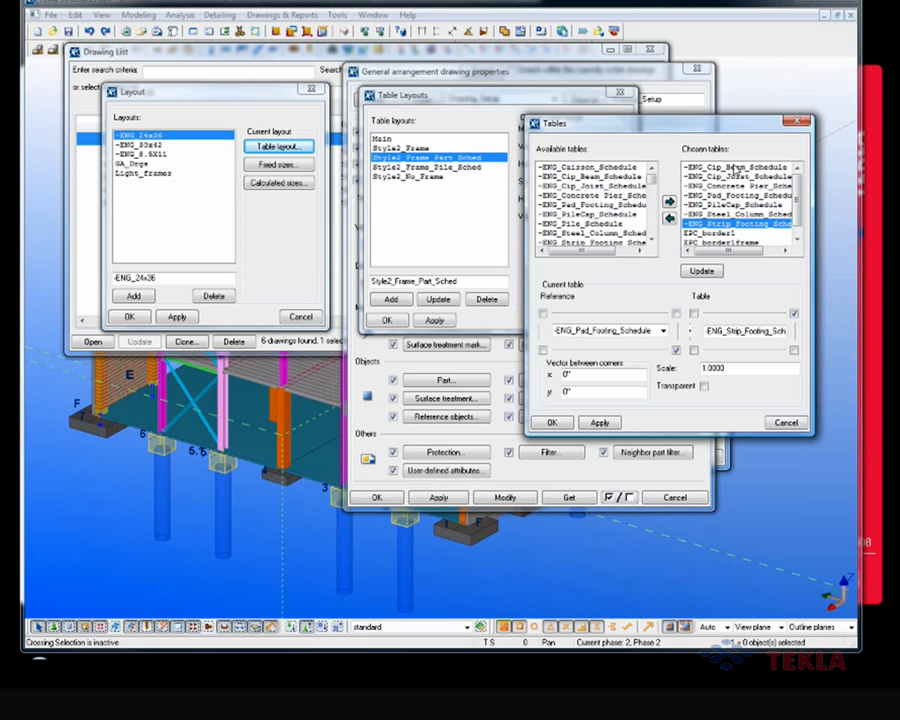
left_click(733, 231)
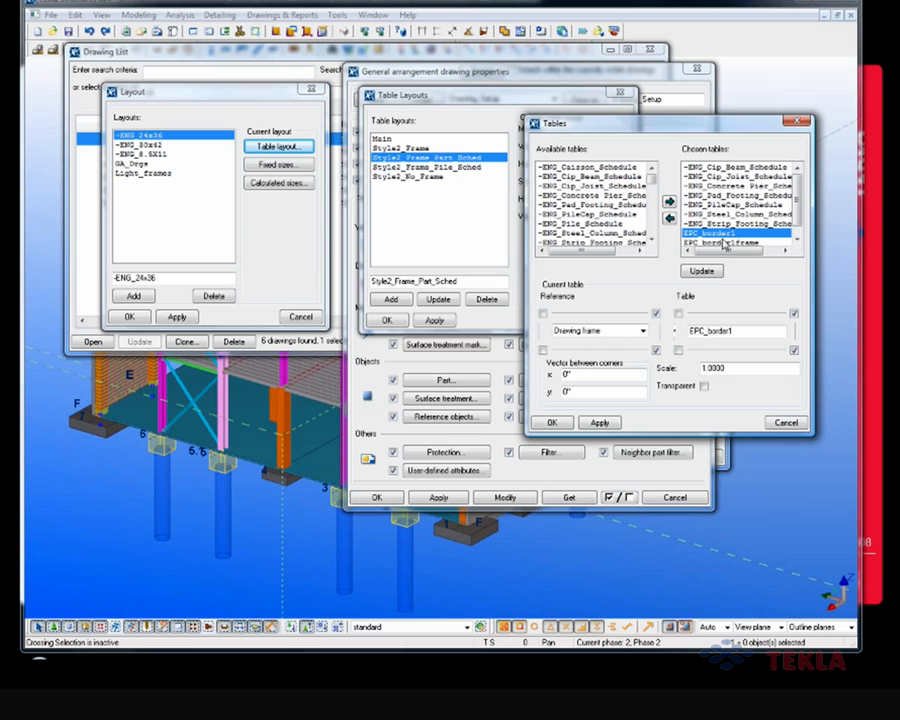
left_click(785, 423)
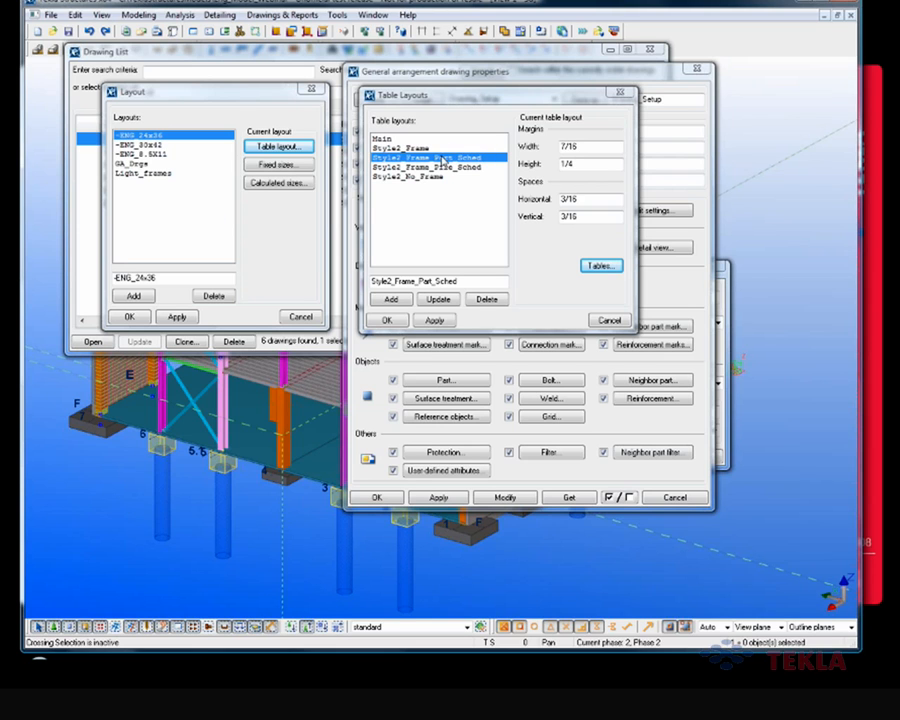
Step: Compare the table layouts of -ENG_30x42, -ENG_8.5X11 and -ENG_24x36, then close the table layouts without changes
left_click(176, 148)
left_click(175, 154)
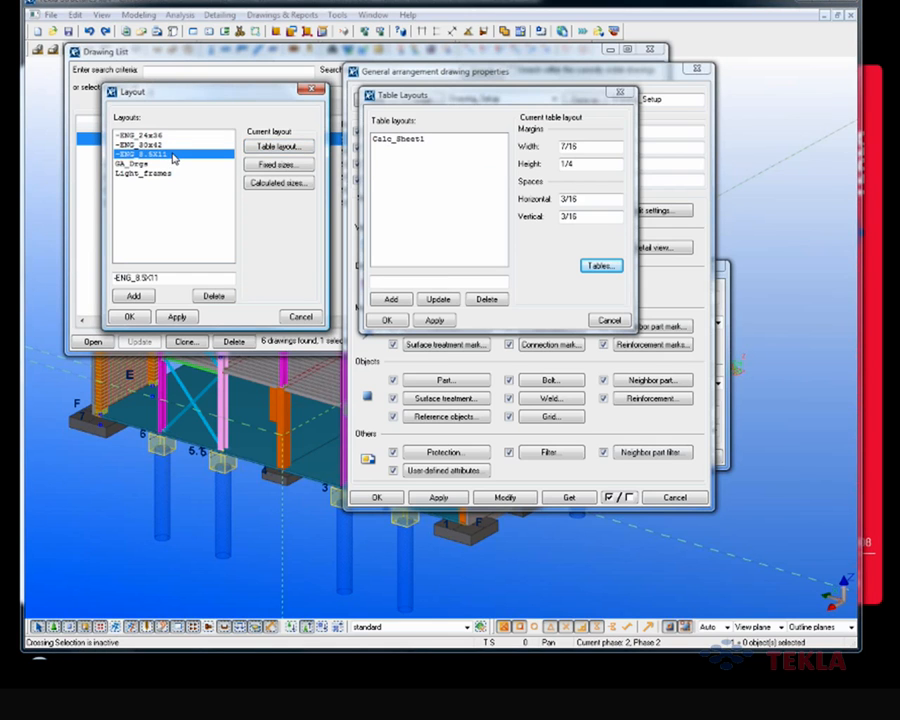
left_click(180, 137)
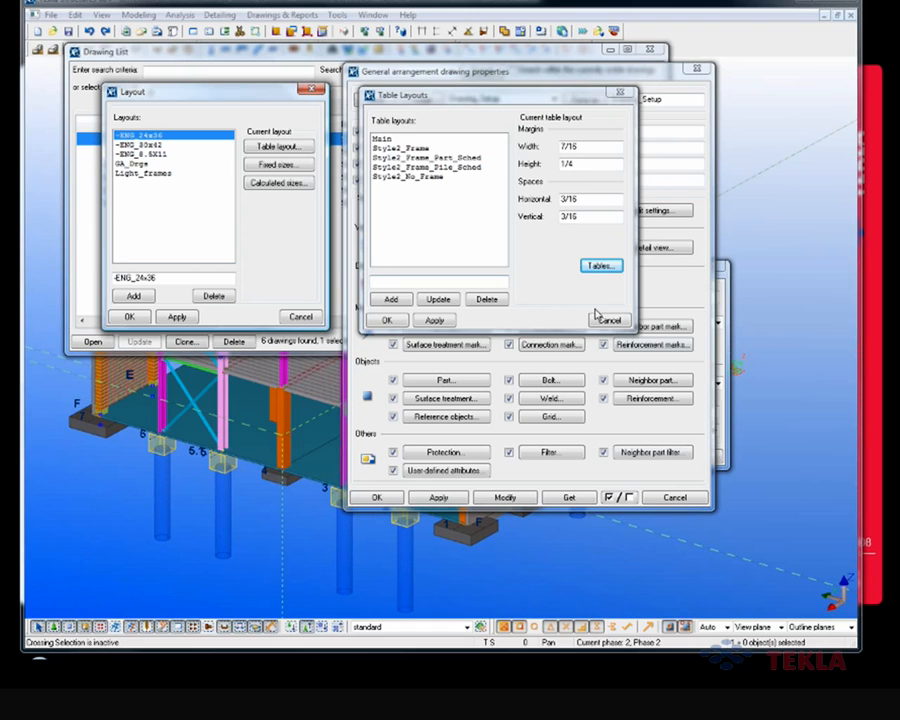
left_click(606, 319)
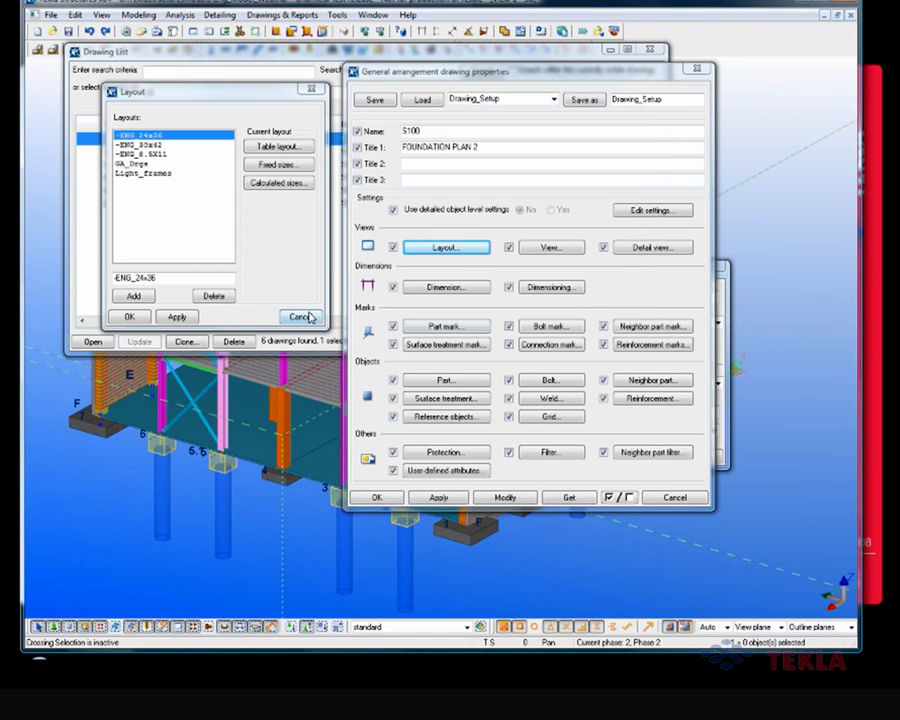
Step: Close the layout list, open the drawing's layout properties and select the -ENG_24x36 layout
left_click(310, 318)
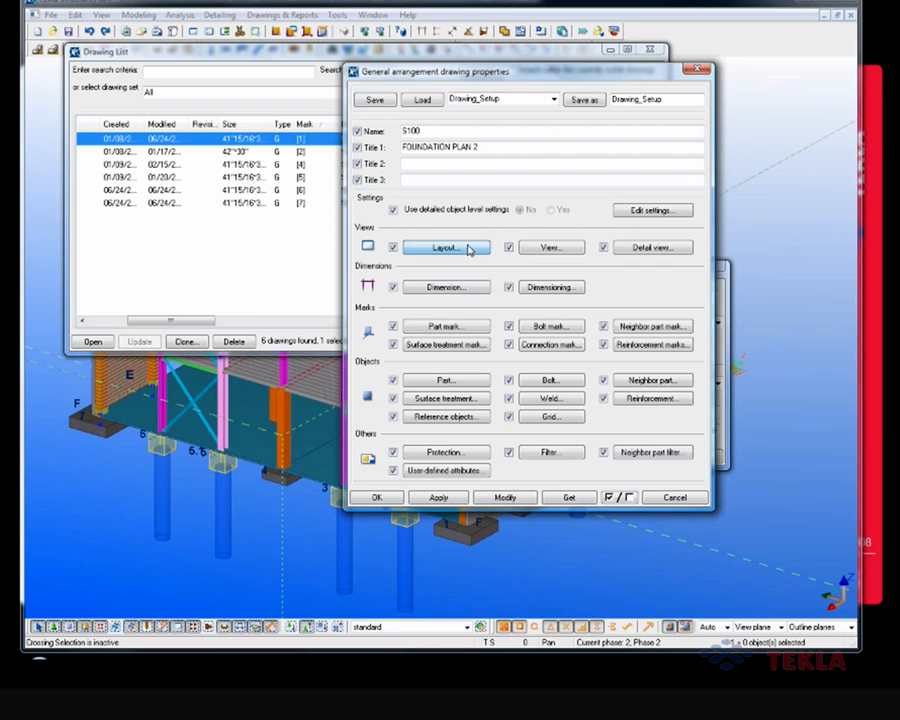
left_click(469, 249)
mouse_move(500, 271)
left_mouse_down()
mouse_move(292, 110)
mouse_move(201, 86)
mouse_move(195, 98)
left_mouse_up()
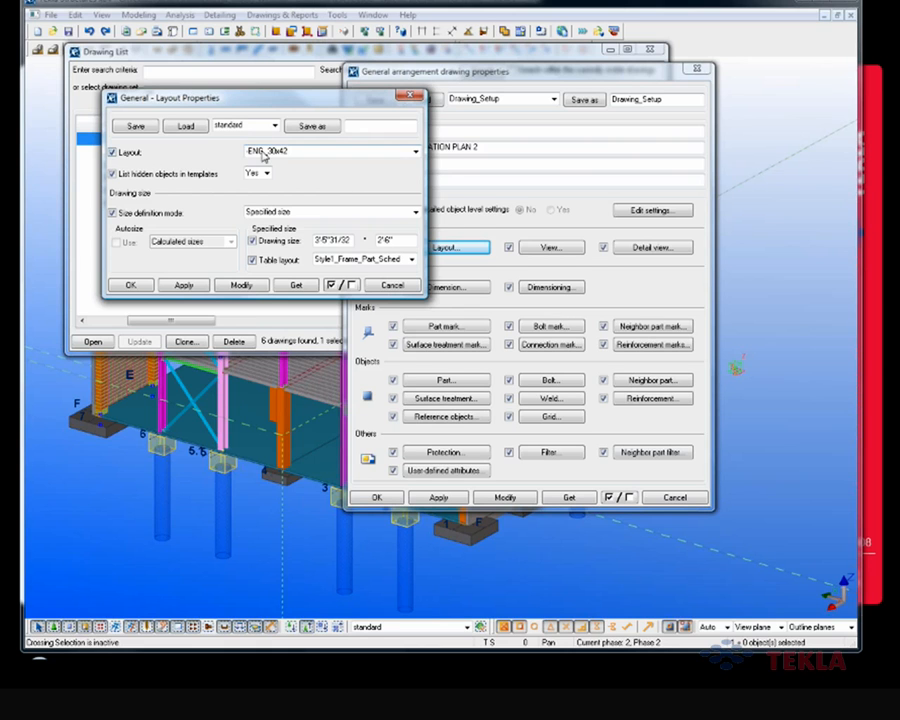
left_click(263, 152)
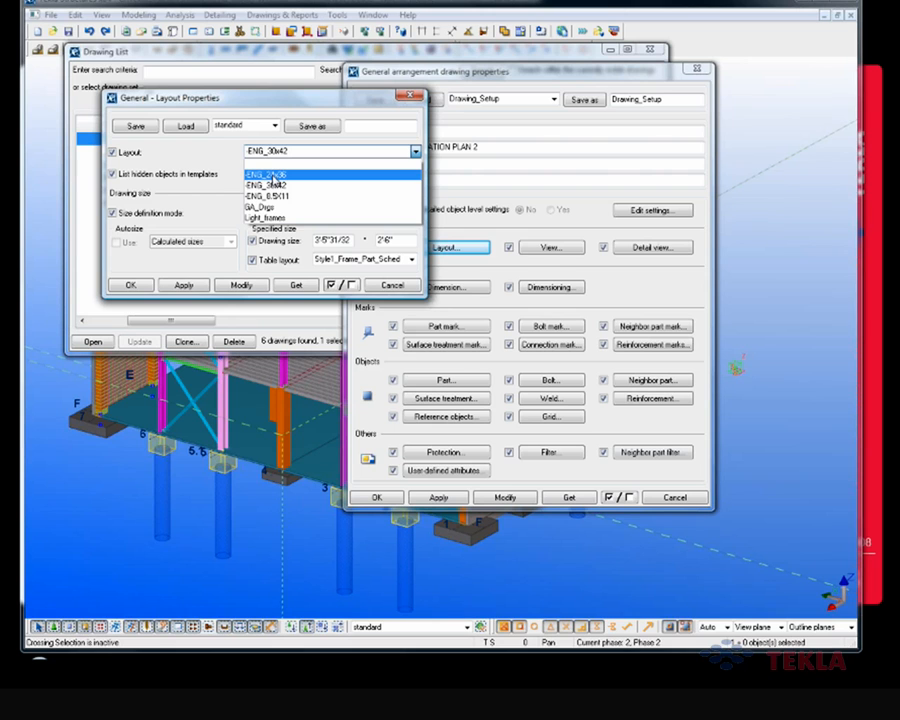
left_click(275, 176)
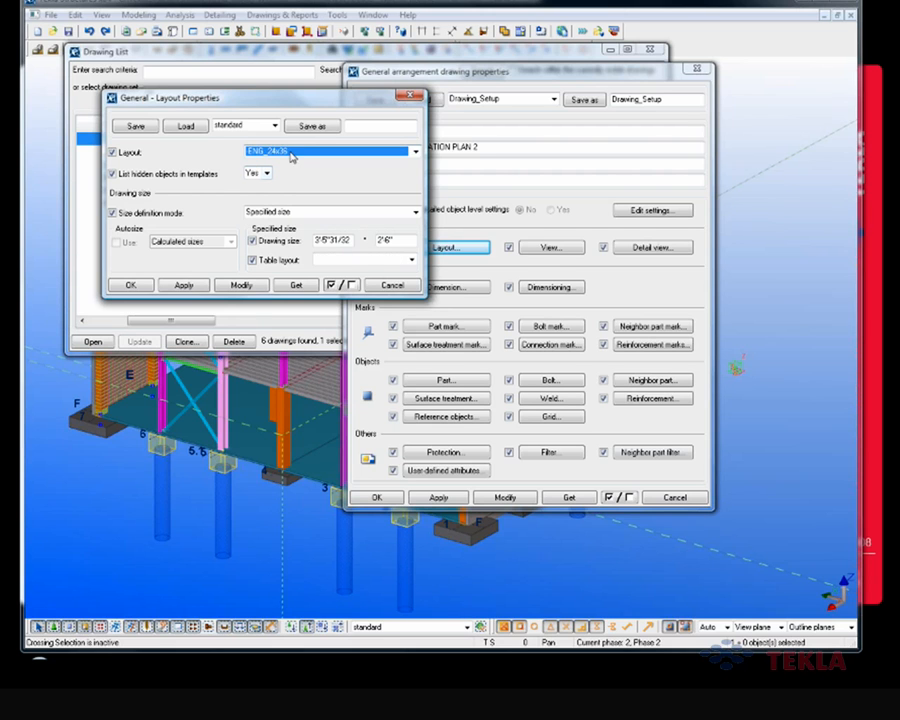
left_click(371, 260)
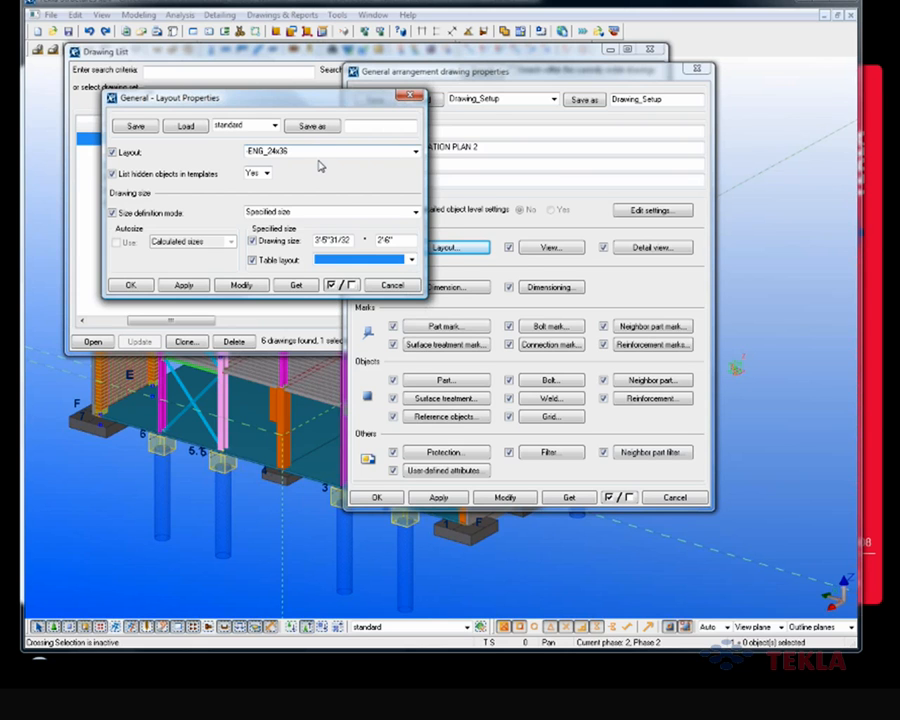
Step: Load the saved 24x36 settings into the layout properties
left_click(262, 125)
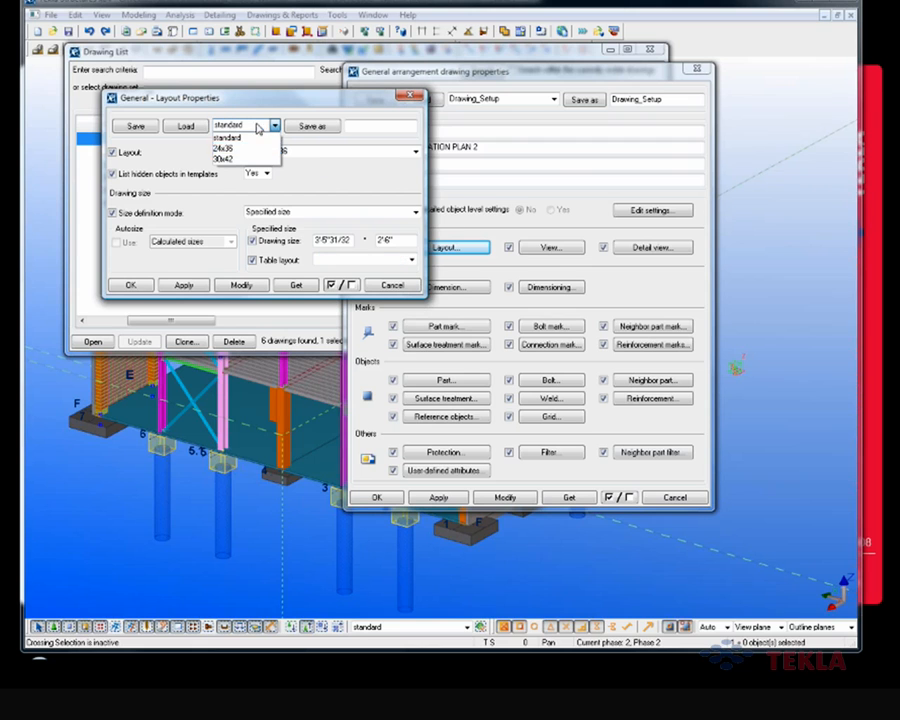
left_click(258, 150)
left_click(190, 126)
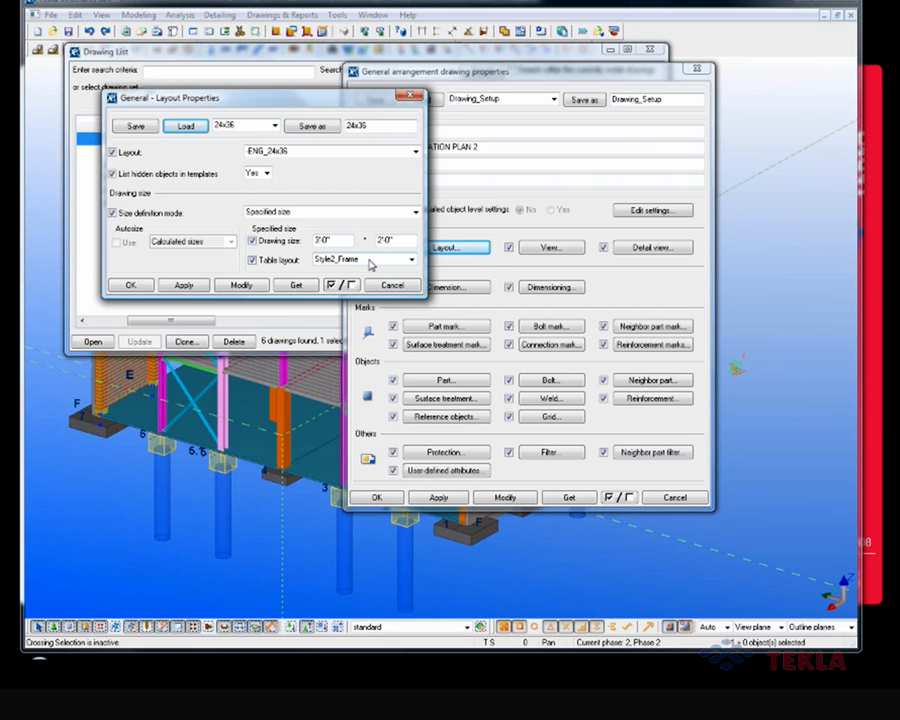
Step: Review the specified drawing size and the size definition mode options, keeping Specified size
left_click_drag(346, 239, 291, 242)
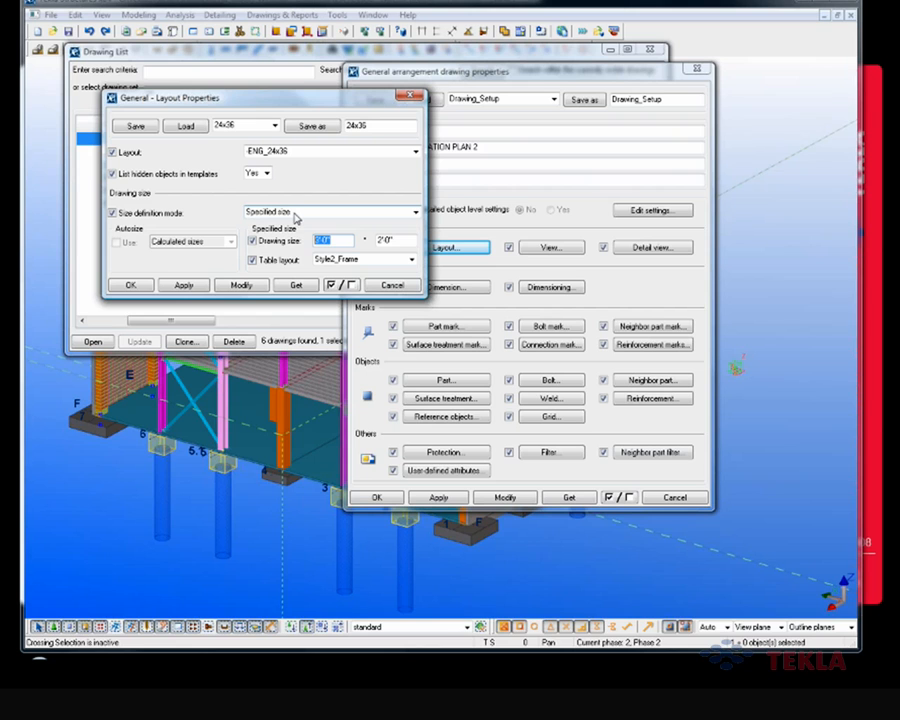
type("3'0\"")
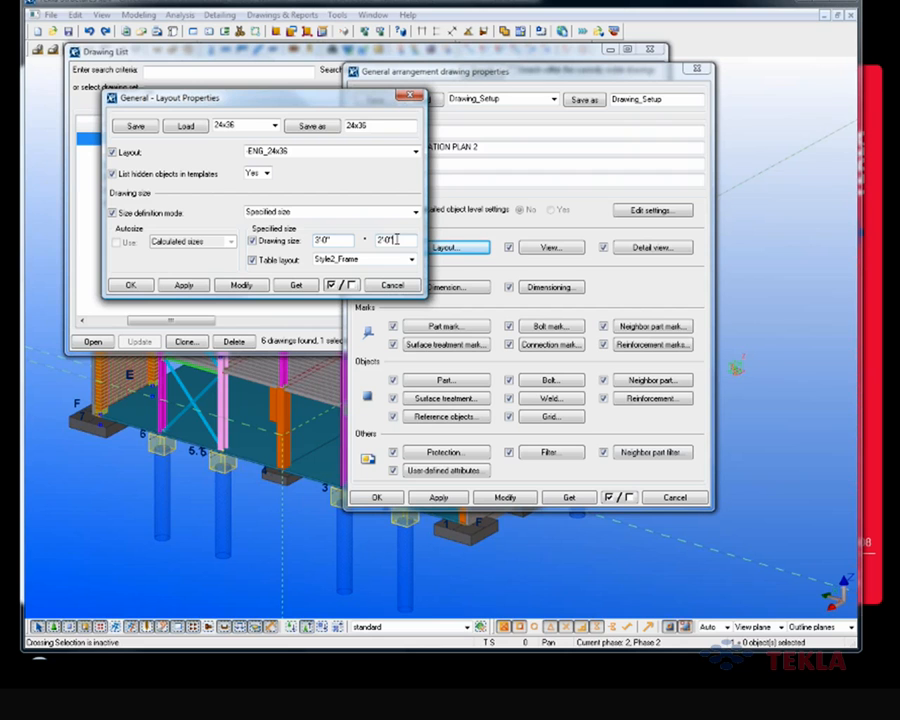
left_click(281, 213)
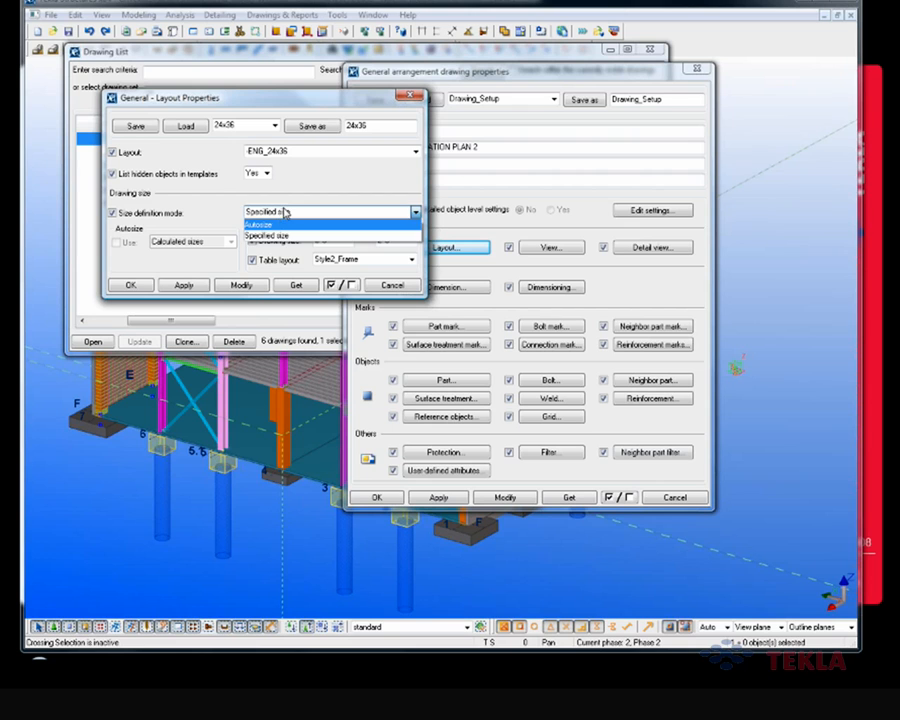
left_click(283, 209)
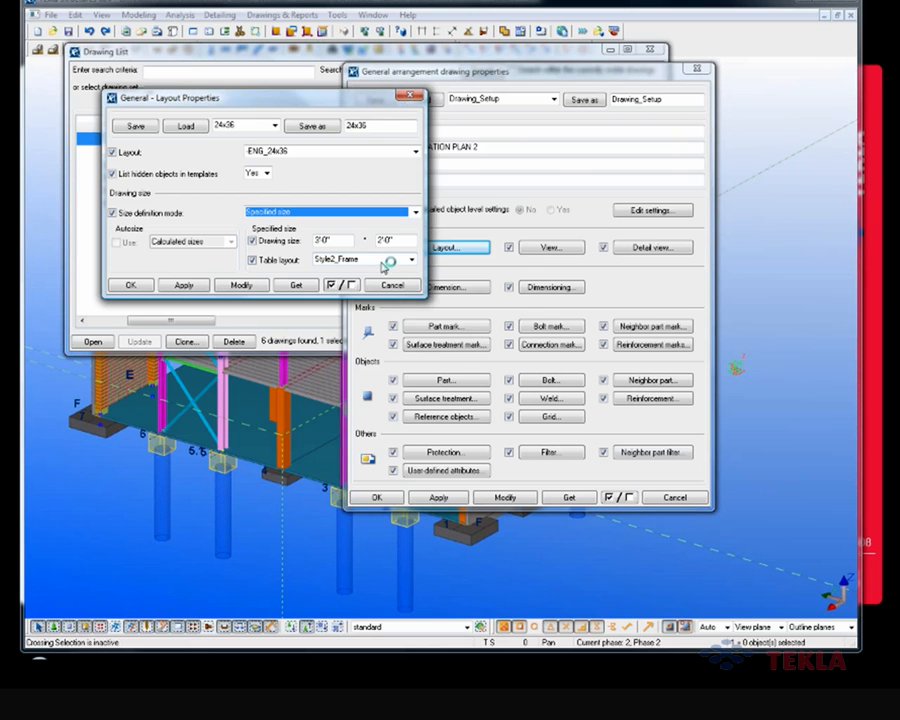
Step: Save the layout properties under the new name 24x36_pile_layout
left_click(380, 125)
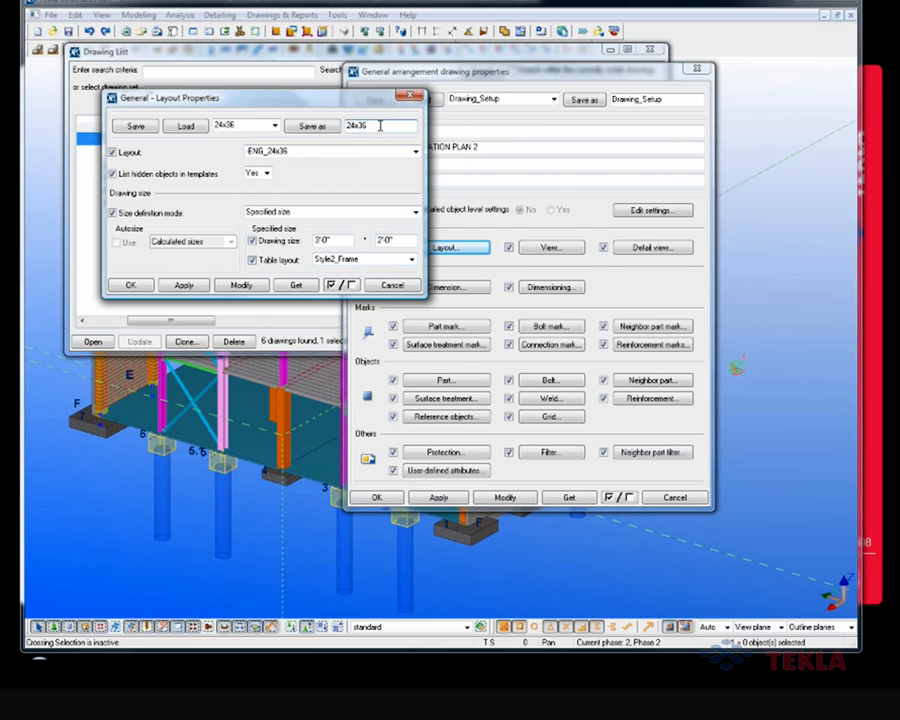
type("_pile_layout")
left_click(320, 127)
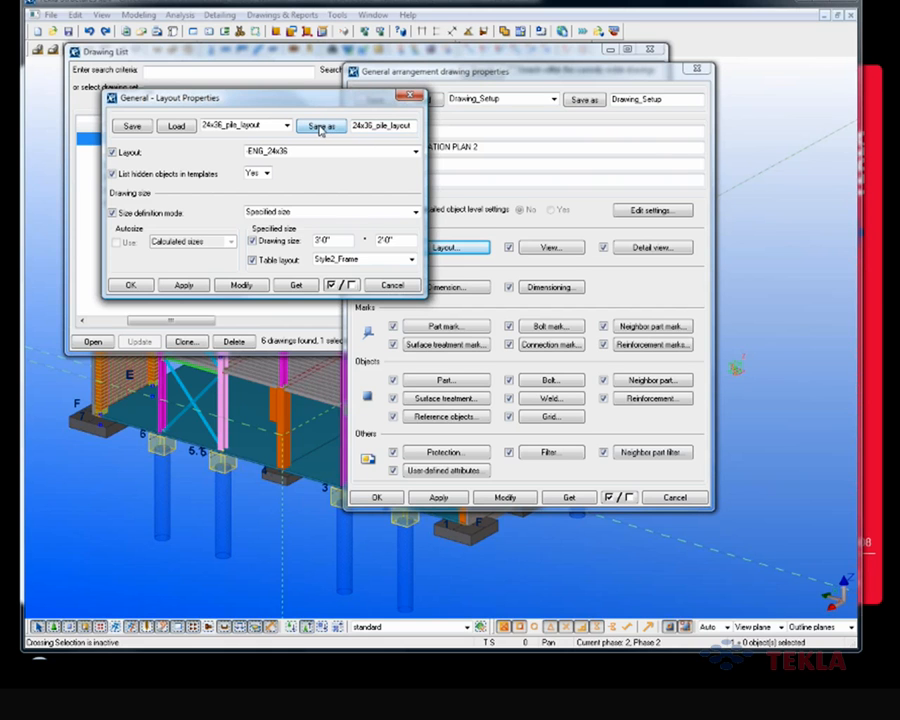
Step: Set the table layout to Style2_Frame_Pile_Sched and save the settings again as 24x36_pile_layout
left_click(411, 262)
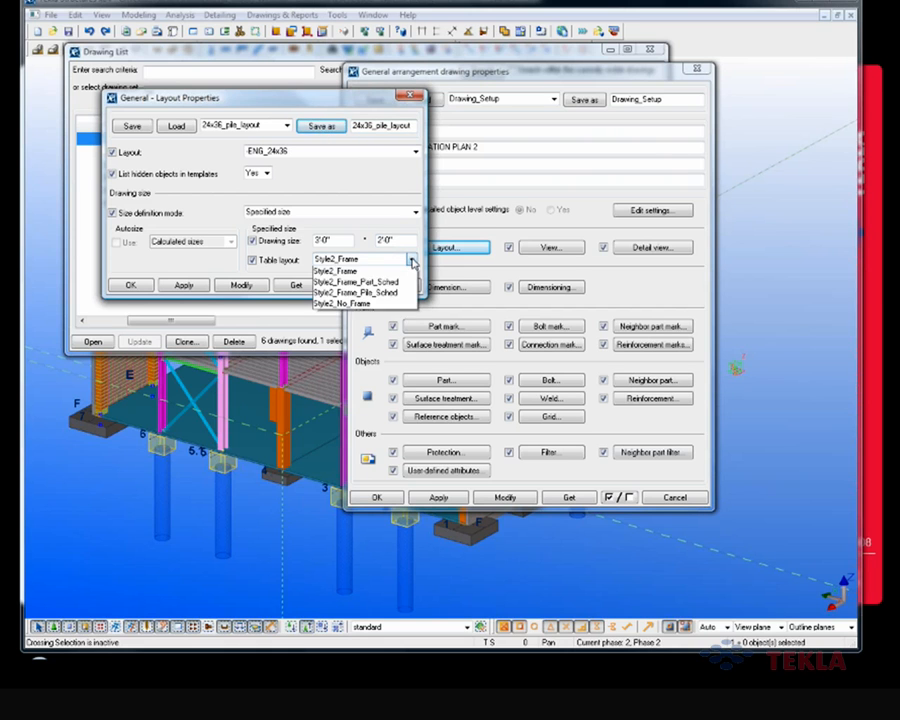
left_click(365, 313)
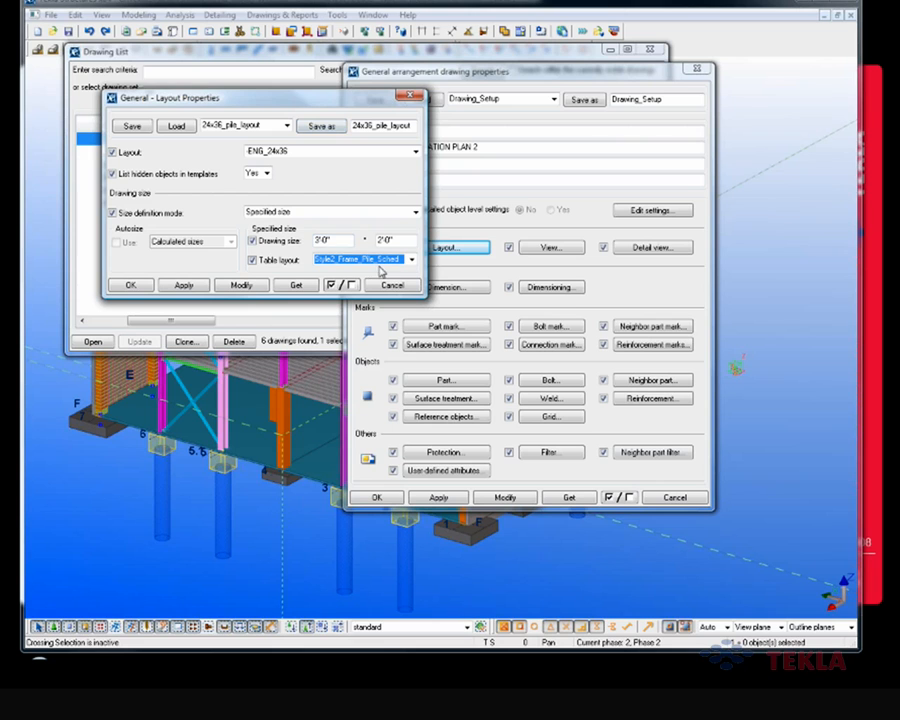
left_click(328, 127)
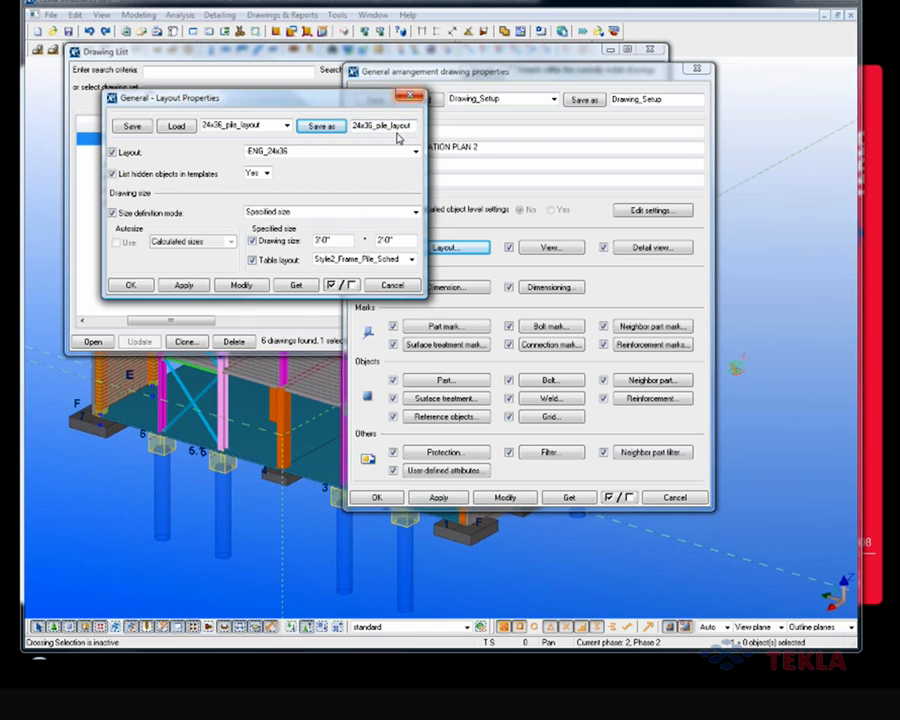
Step: Open the model's attributes folder, examine the saved 24x36_pile_layout files with their full names, and close the folder
left_click_drag(450, 72, 463, 75)
left_click(598, 32)
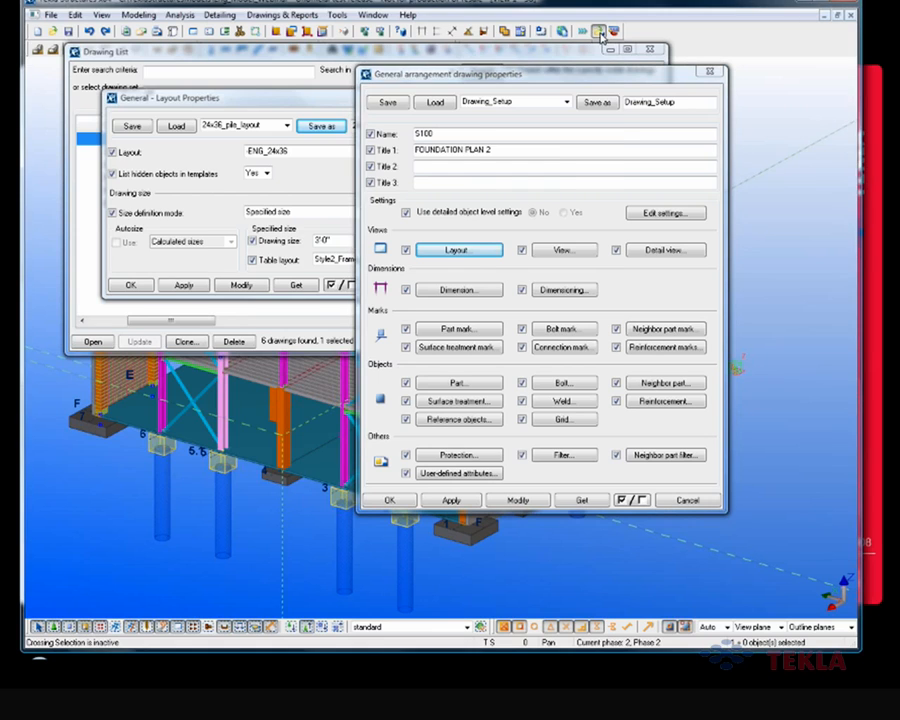
double_click(406, 142)
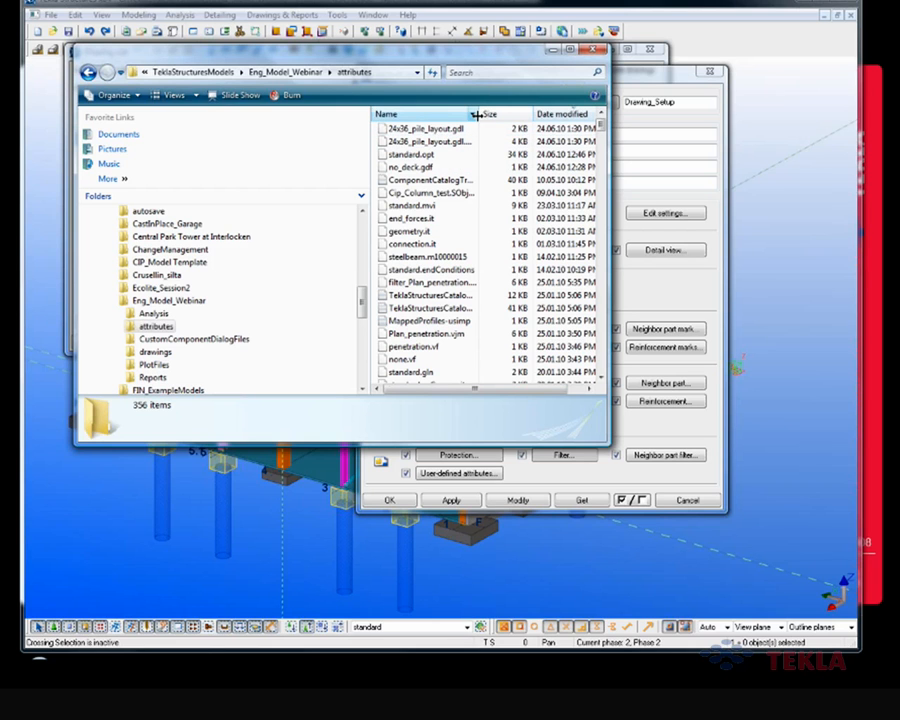
left_click_drag(481, 116, 508, 120)
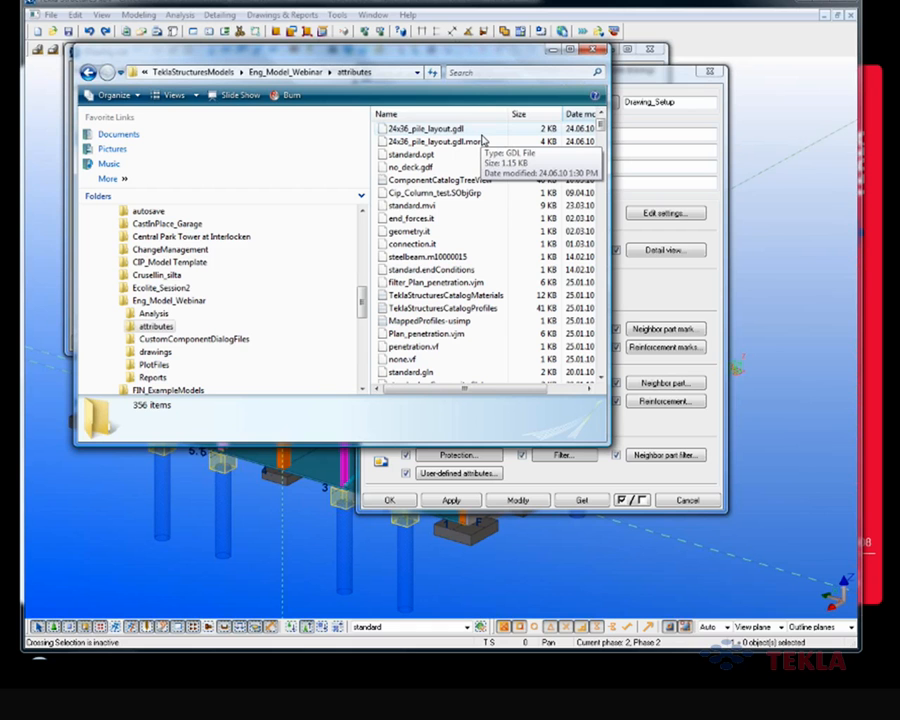
left_click(596, 50)
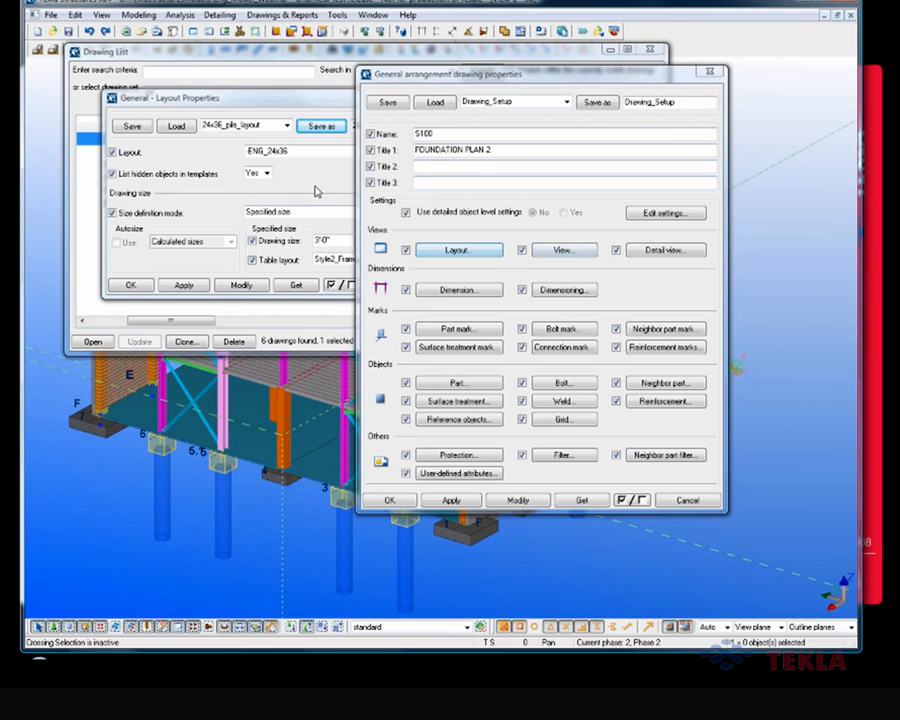
Step: Cancel the layout and drawing properties, open drawing S100 FOUNDATION PLAN 2 and close the drawing list
left_click(352, 232)
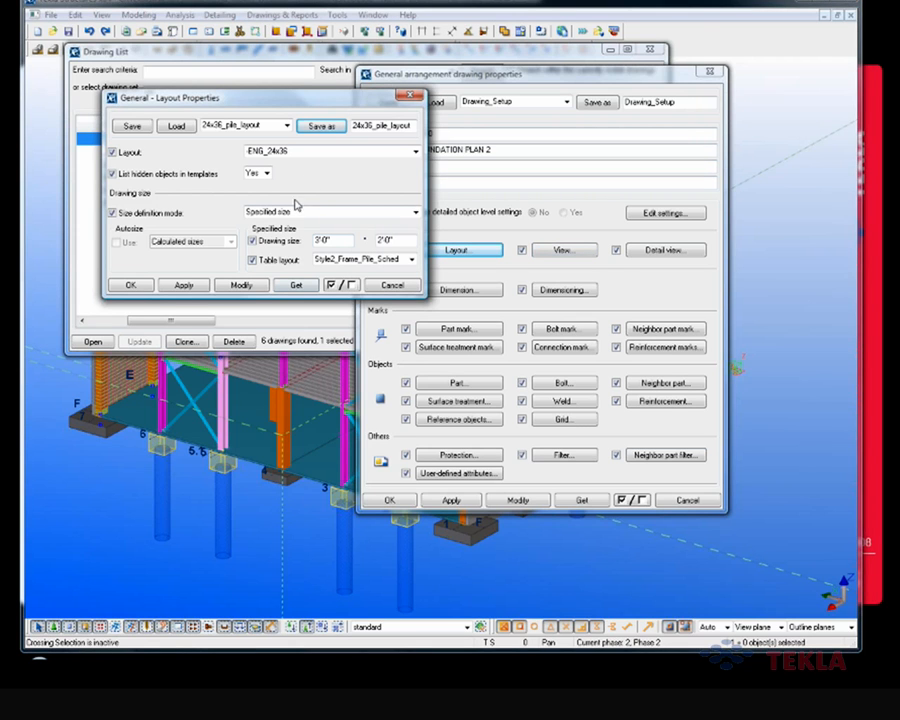
left_click(393, 286)
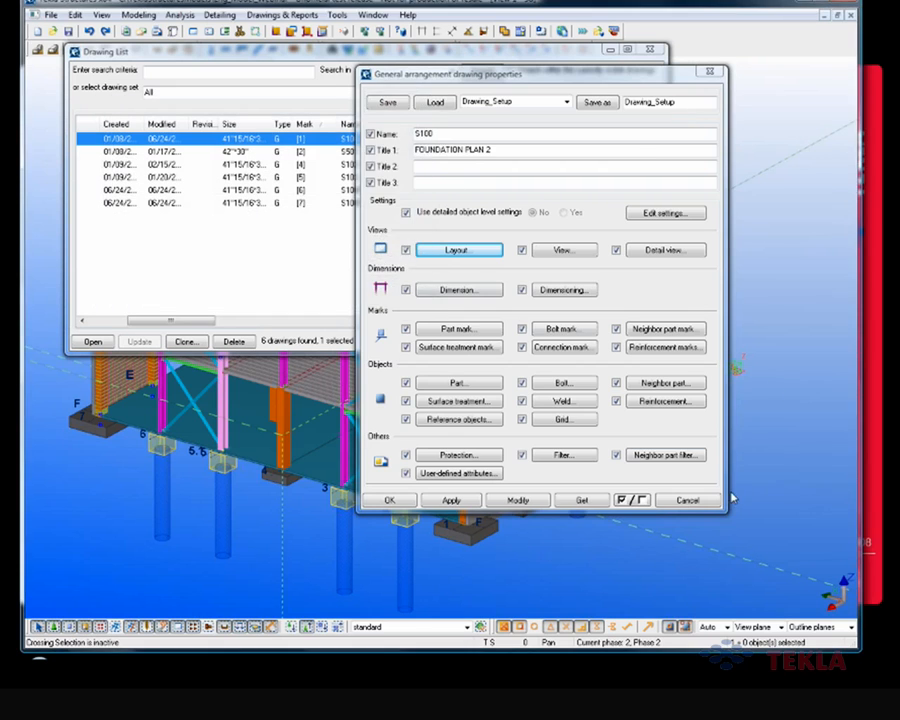
left_click(687, 500)
double_click(366, 138)
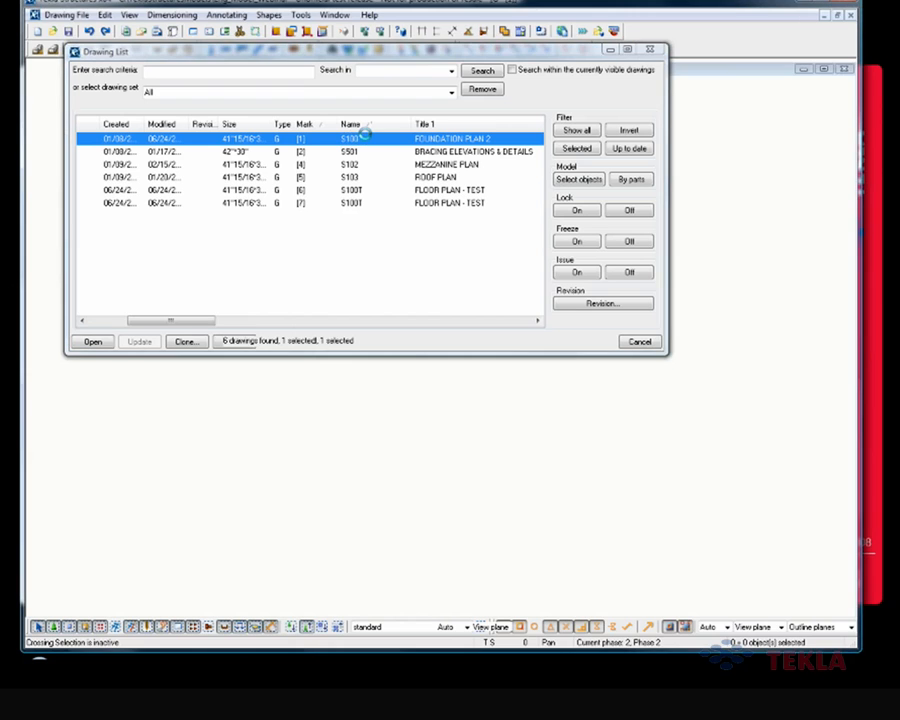
left_click(639, 341)
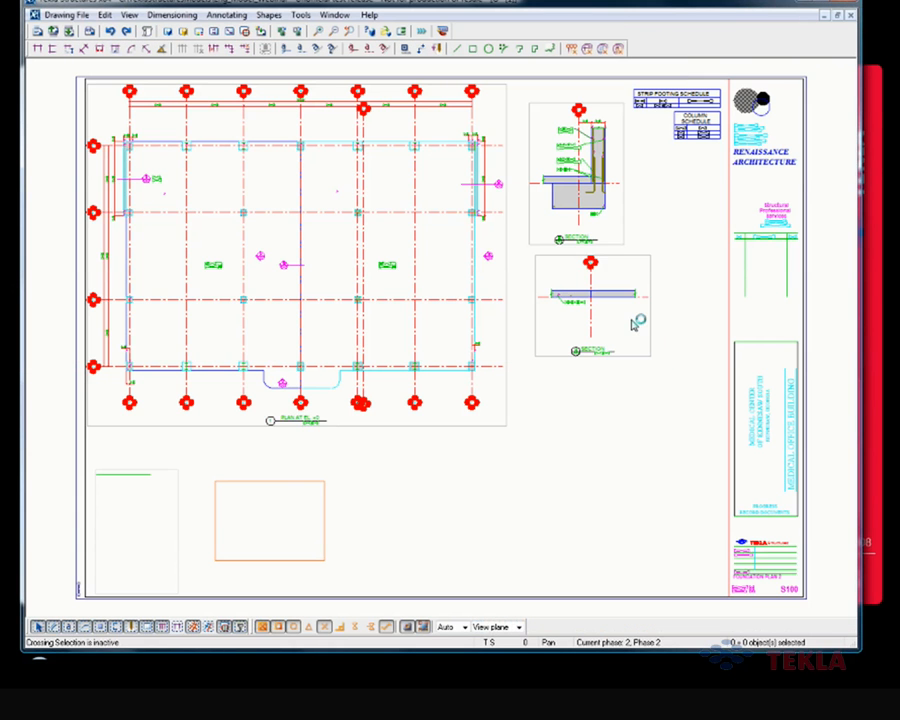
Step: Open the layout properties of the open S100 drawing and arrange them so the footing and column schedules stay in view
scroll(655, 272, "up", 4)
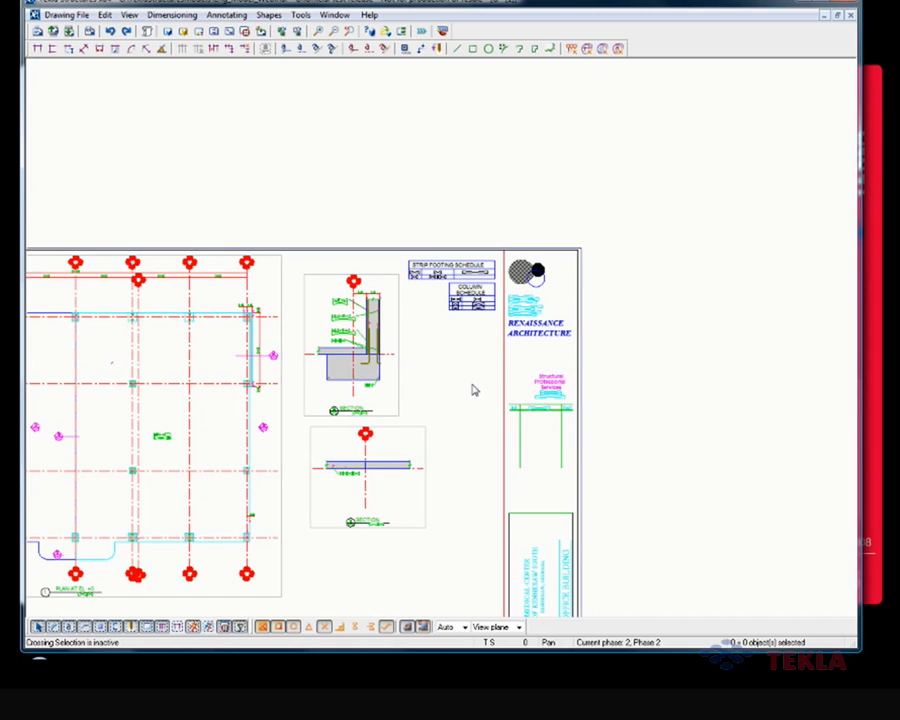
double_click(647, 298)
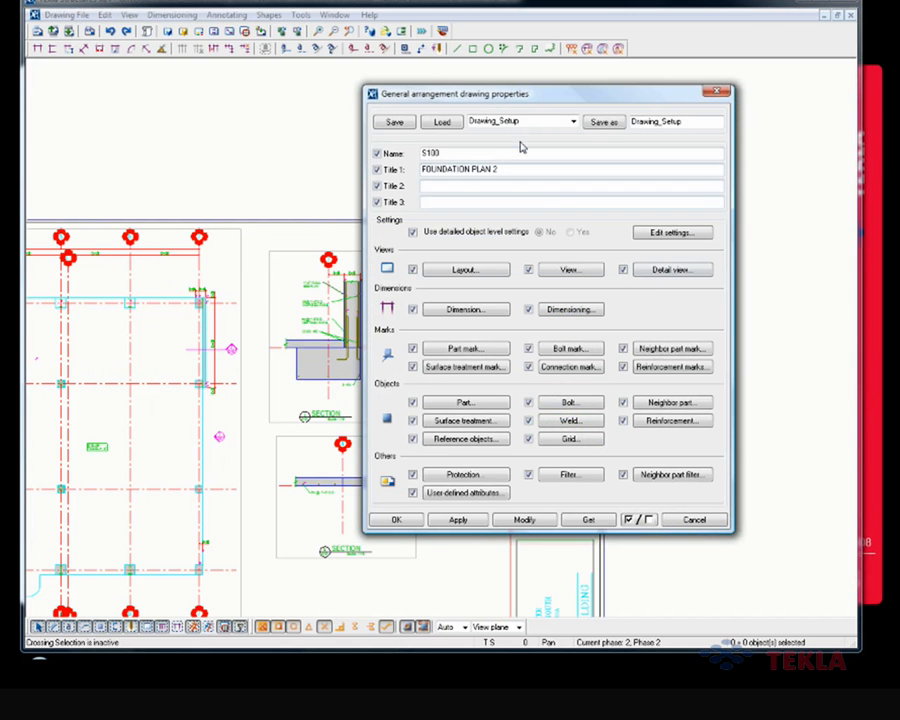
left_click(465, 270)
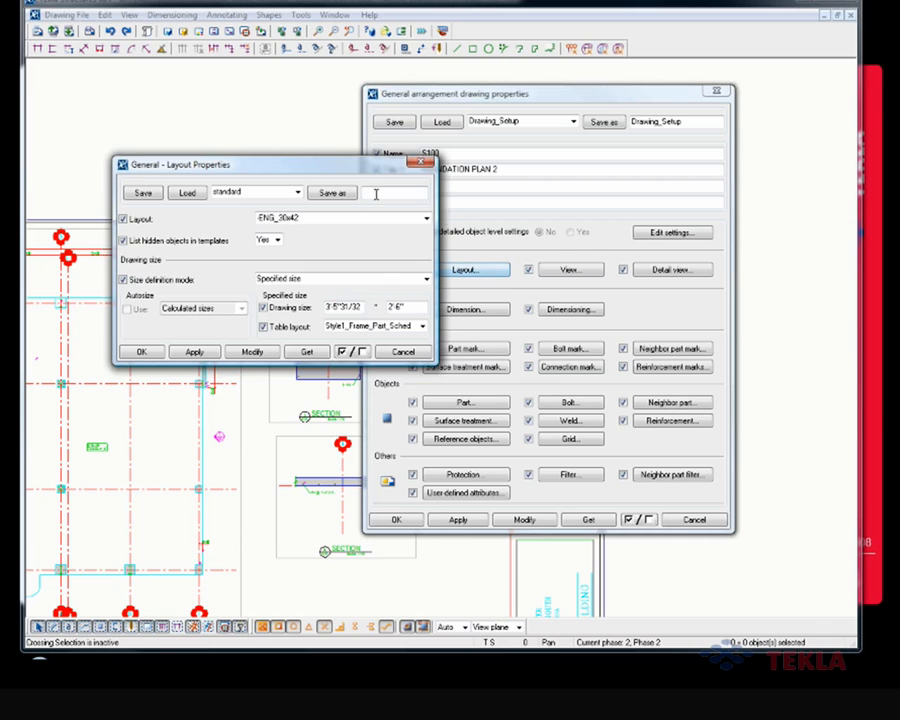
left_click_drag(356, 166, 710, 131)
middle_click_drag(326, 266, 141, 270)
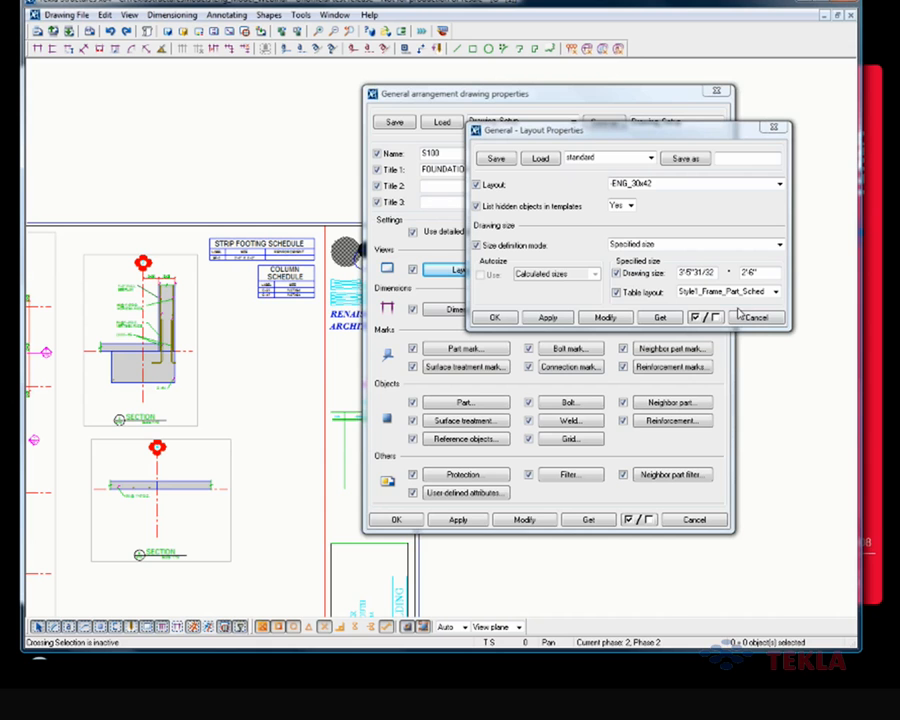
middle_click_drag(288, 329, 260, 328)
scroll(248, 283, "up", 2)
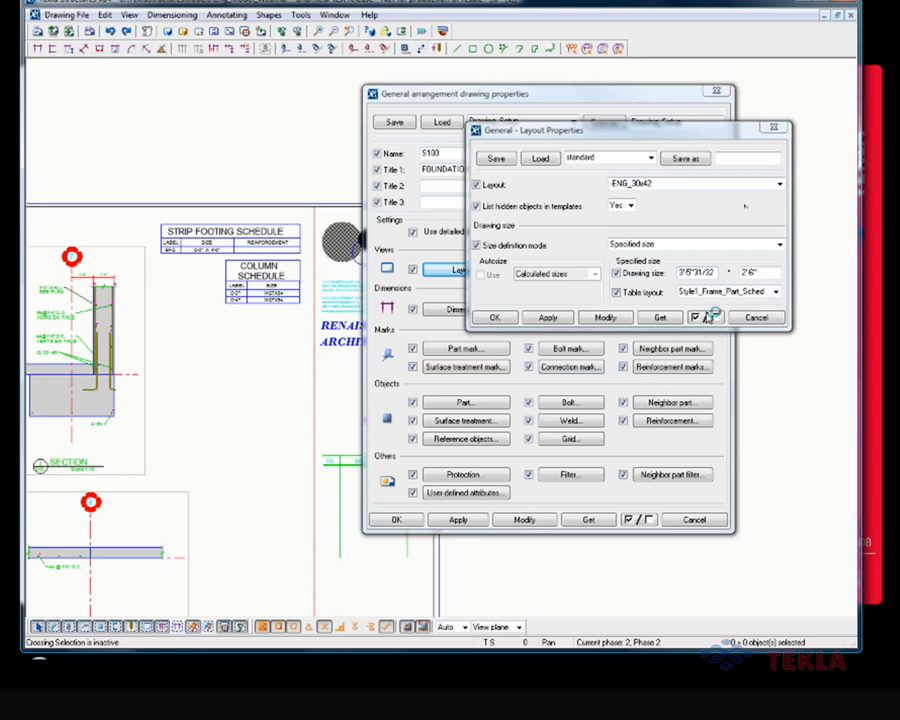
Step: Change the table layout of drawing S100 to Style1_Frame and inspect the area where the schedules were placed
left_click(775, 291)
left_click(724, 326)
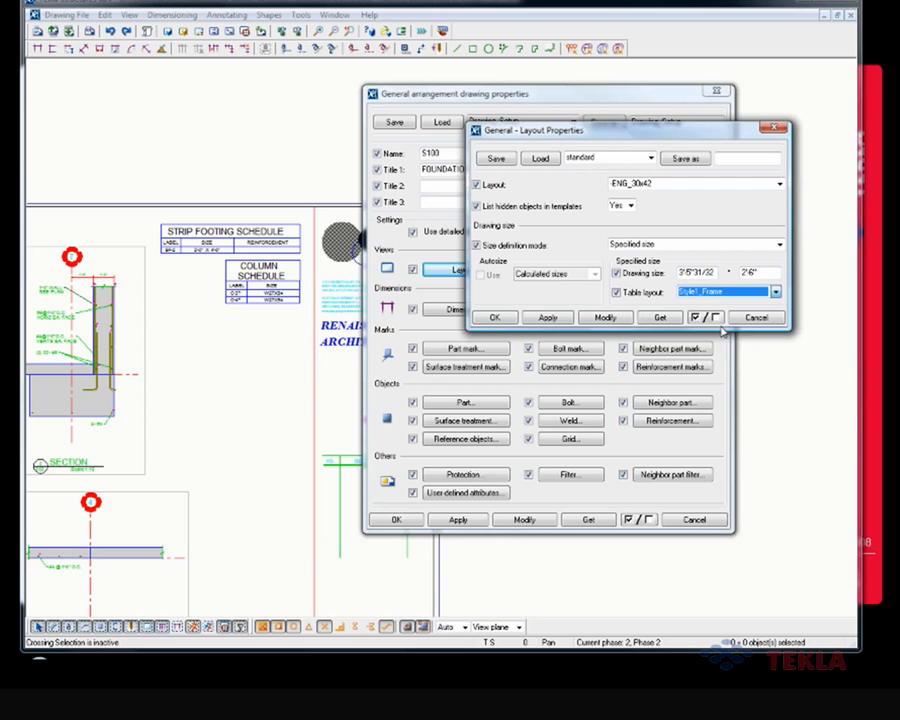
left_click(605, 317)
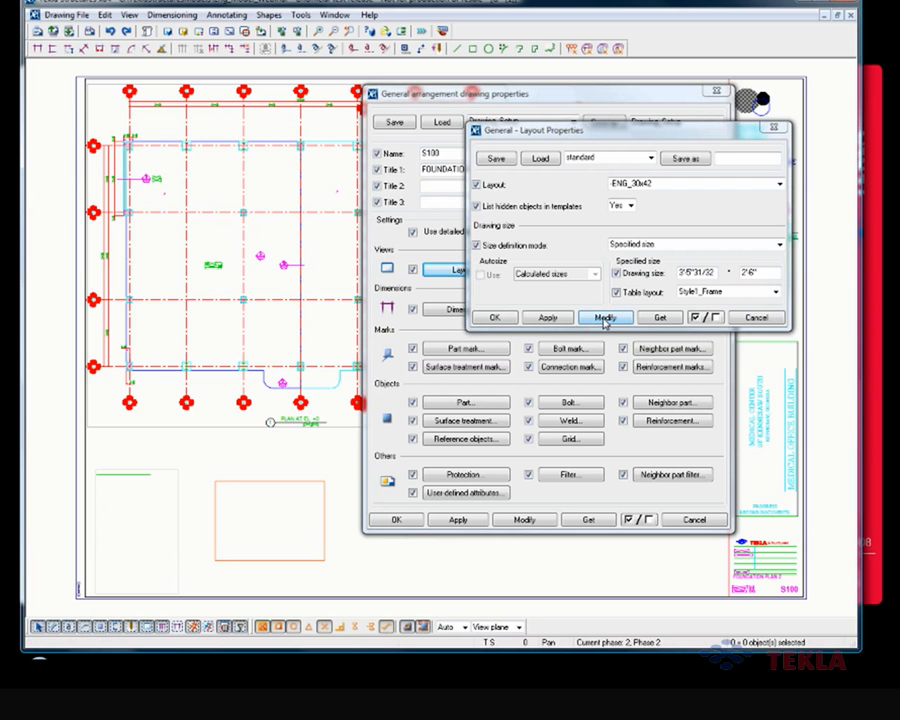
middle_click_drag(268, 230, 30, 409)
middle_click_drag(213, 301, 36, 322)
scroll(251, 321, "up", 2)
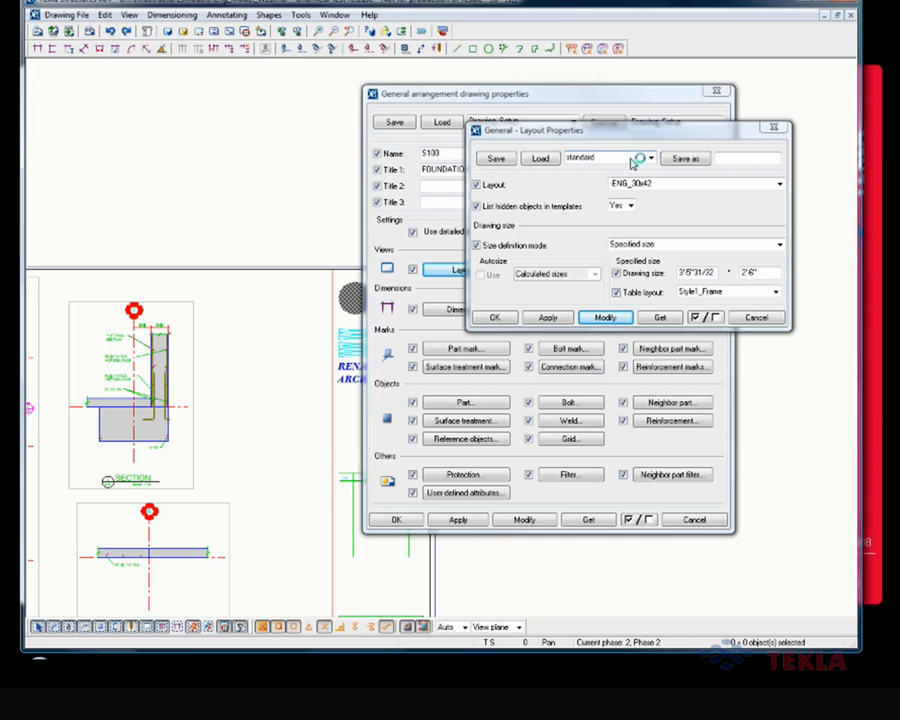
Step: Close the layout and drawing properties of S100 and switch to the presentation slide on drawing sheet properties
left_click(757, 318)
left_click(773, 320)
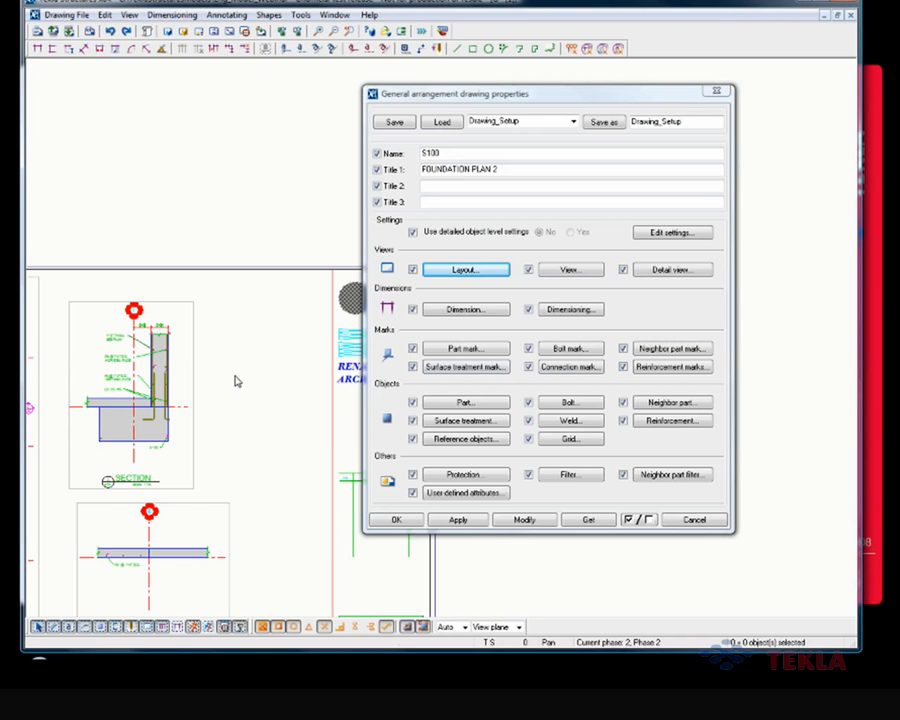
middle_click_drag(233, 382, 270, 358)
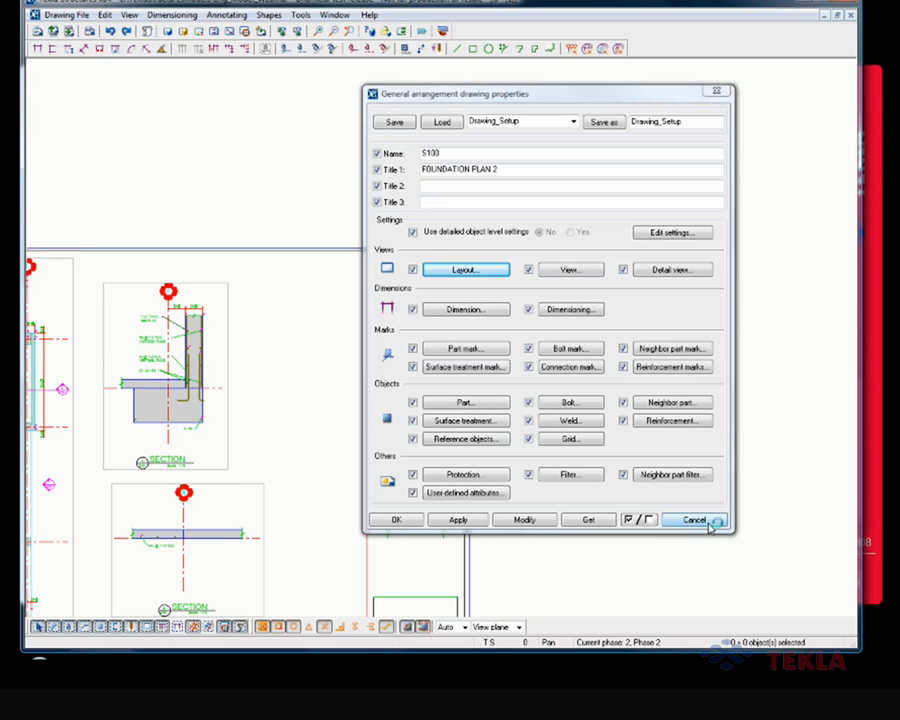
key("alt+Tab")
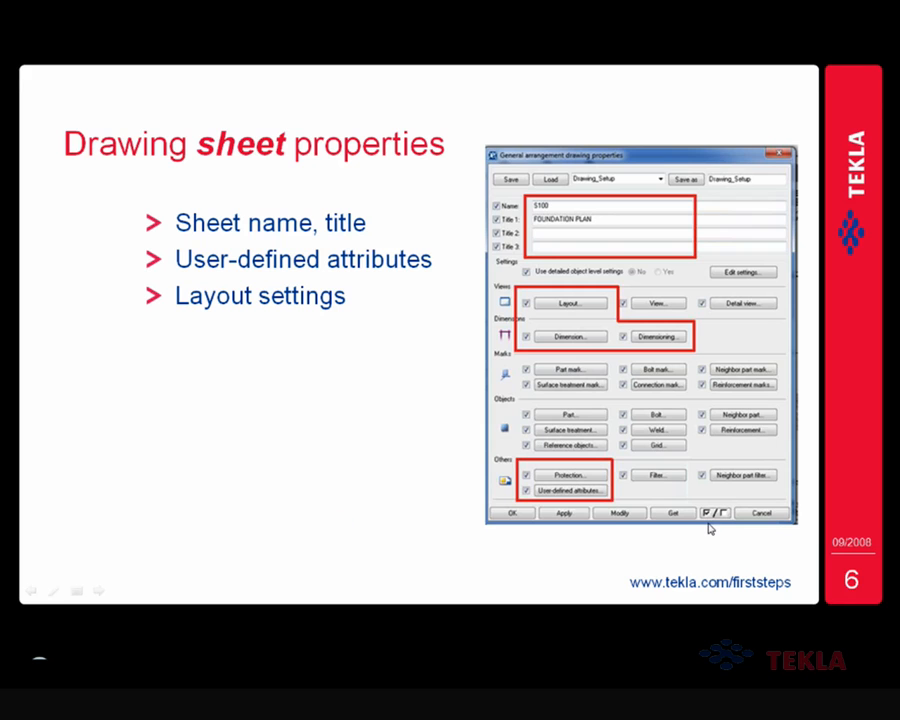
Step: Reveal the dimension settings and dimensioning points on the slide, and switch back to Tekla Structures
left_click(344, 516)
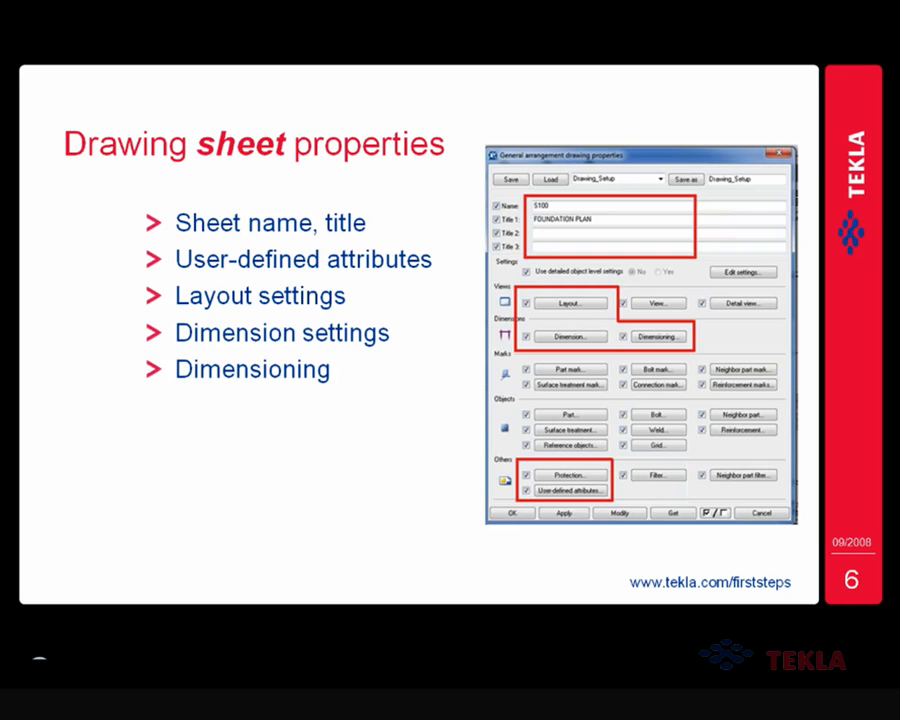
key("alt+Tab")
key("alt+shift+Tab")
key("alt+Tab")
key("alt+Tab")
key("alt+Tab")
key("alt+Tab")
key("alt+Tab")
key("alt+Tab")
key("alt+Tab")
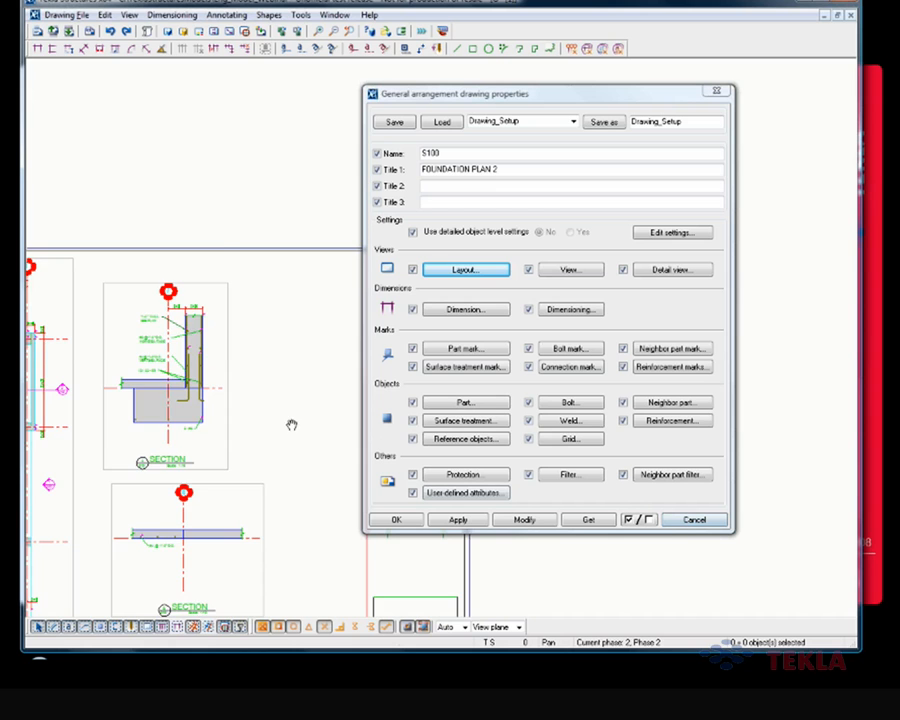
Step: Cancel the general arrangement drawing properties and close drawing S100 to return to the 3D model
scroll(271, 391, "down", 3)
scroll(230, 410, "down", 2)
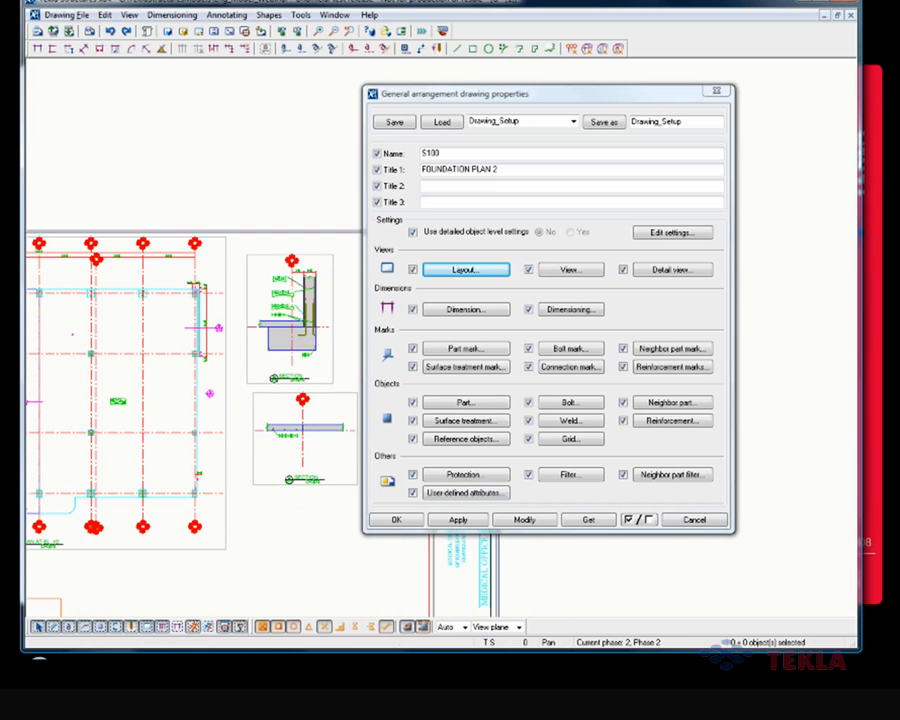
left_click(700, 522)
left_click(850, 15)
left_click(358, 328)
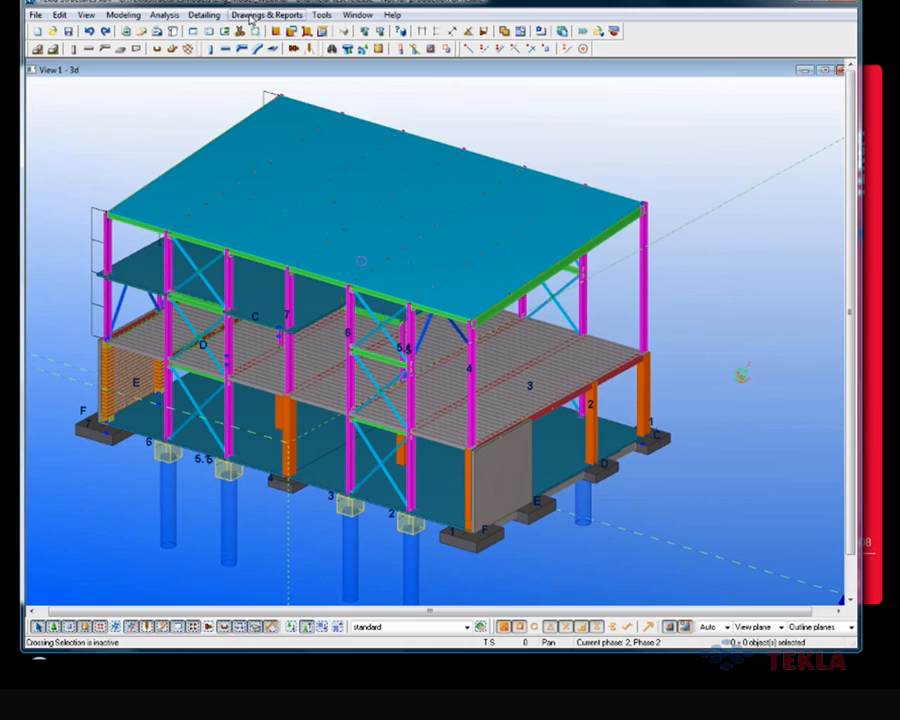
Step: Start a general arrangement drawing from the view PLAN AT EL. 42'-0 and open its drawing properties
left_click(251, 17)
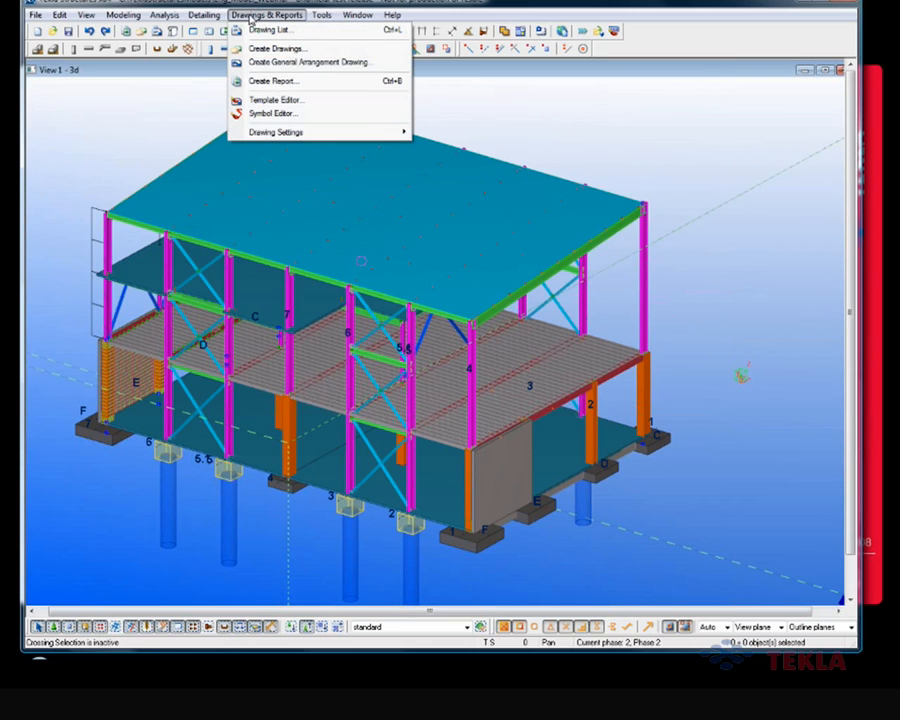
left_click(312, 64)
left_click(625, 233)
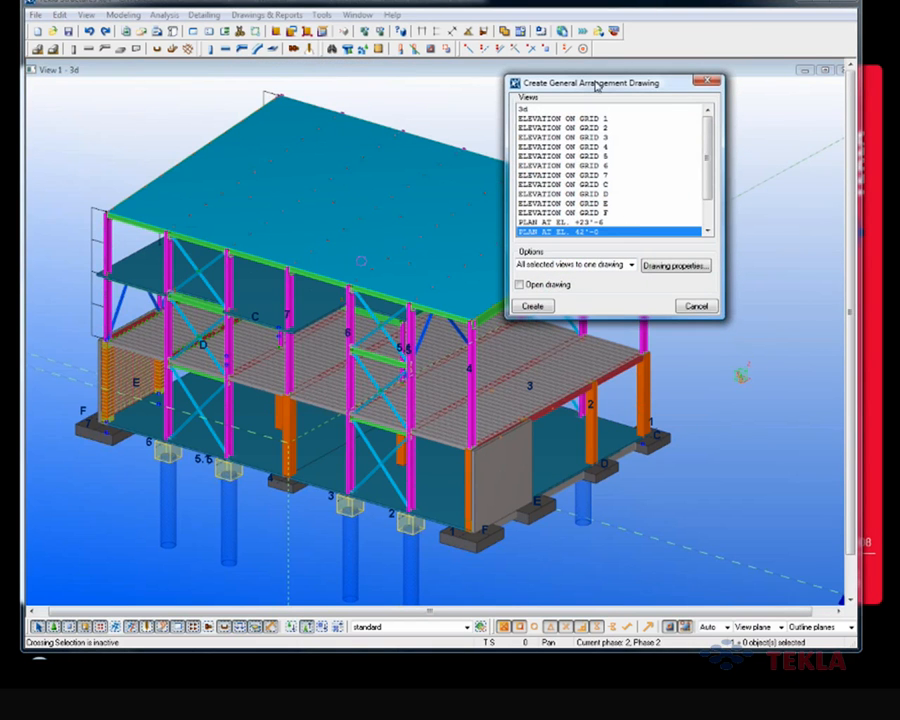
left_click_drag(598, 91, 560, 100)
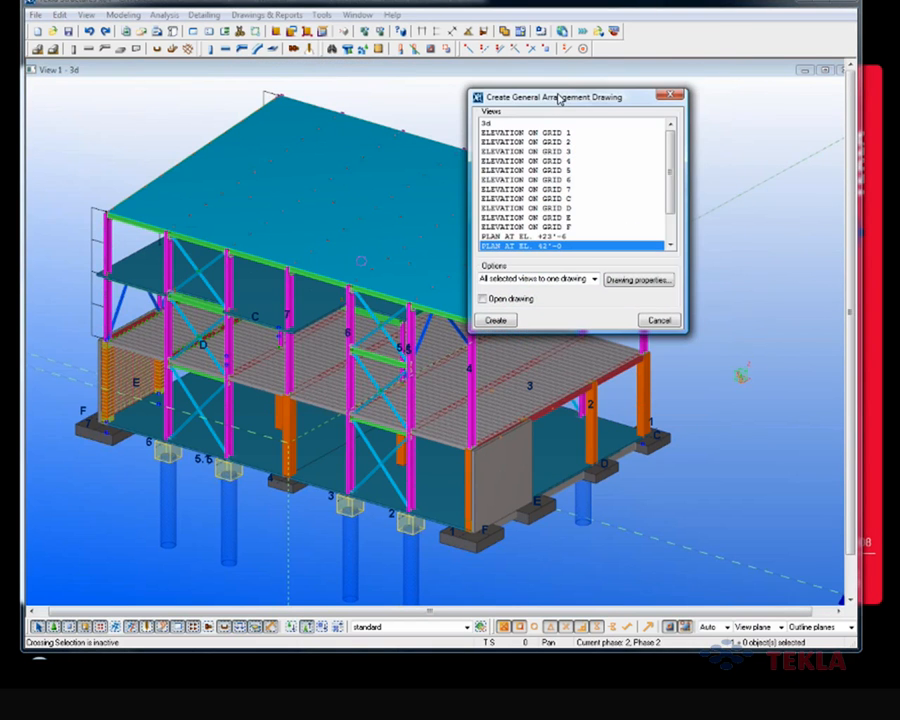
left_click(628, 281)
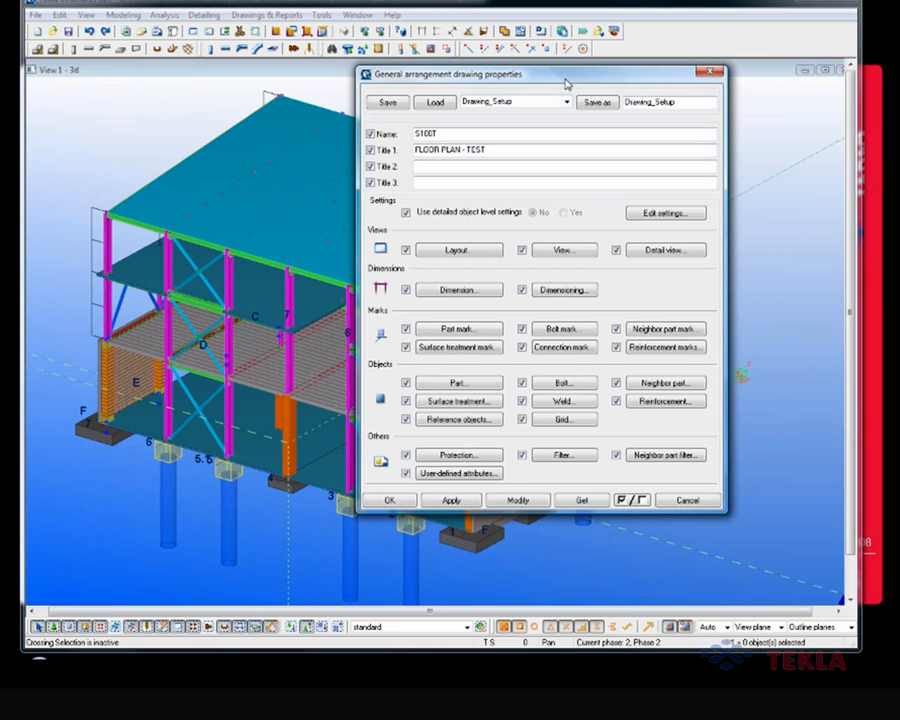
left_click_drag(566, 84, 494, 102)
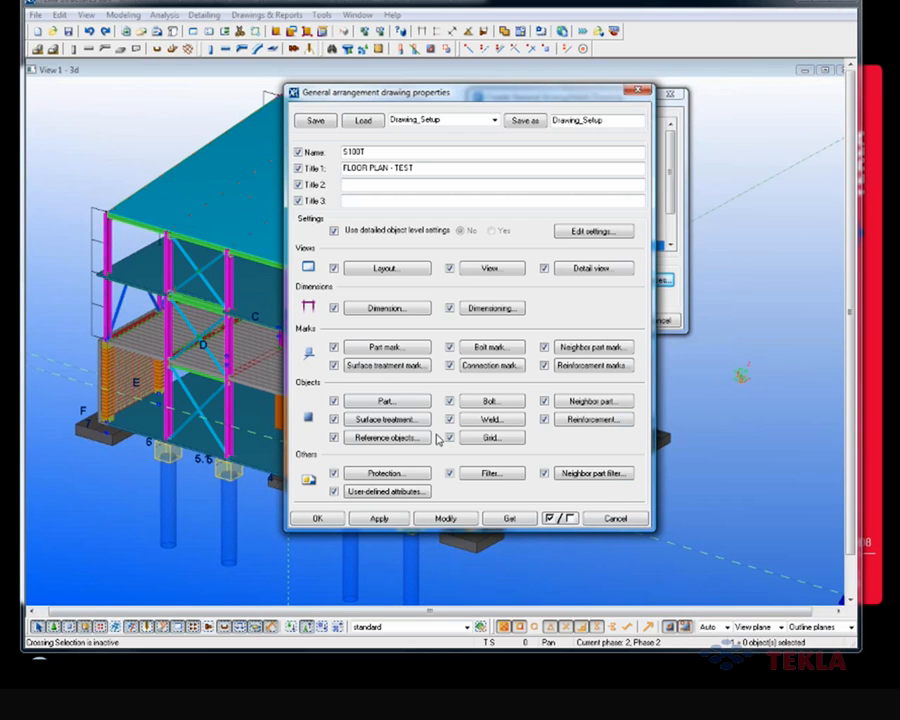
Step: Open the drawing's dimension properties and examine the options for straight dimension type, units and short extension lines
left_click(402, 310)
left_click_drag(524, 105, 343, 122)
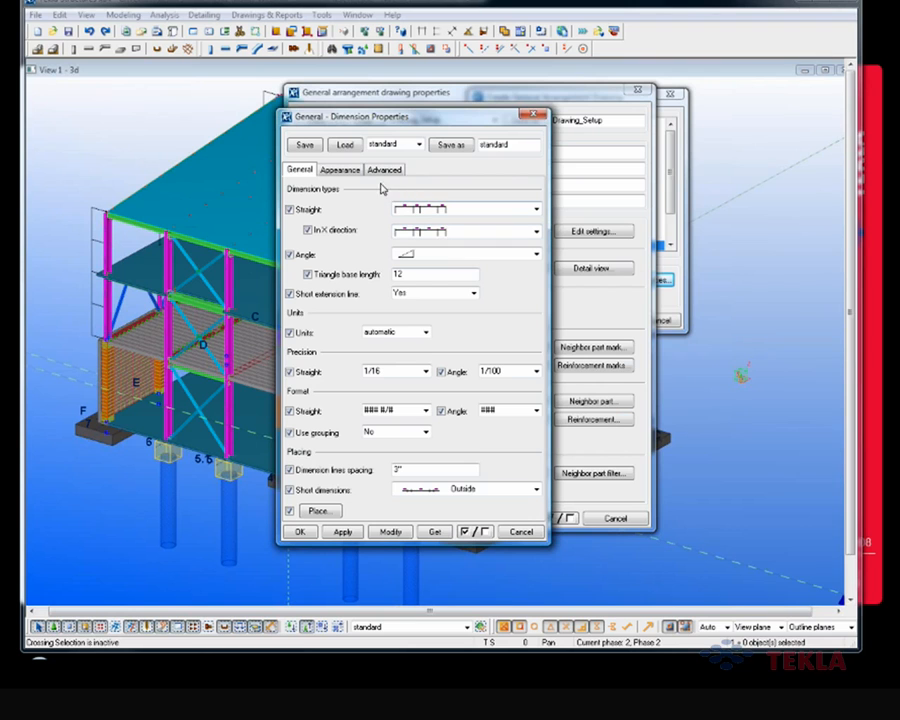
left_click(457, 214)
left_click(457, 214)
left_click(425, 332)
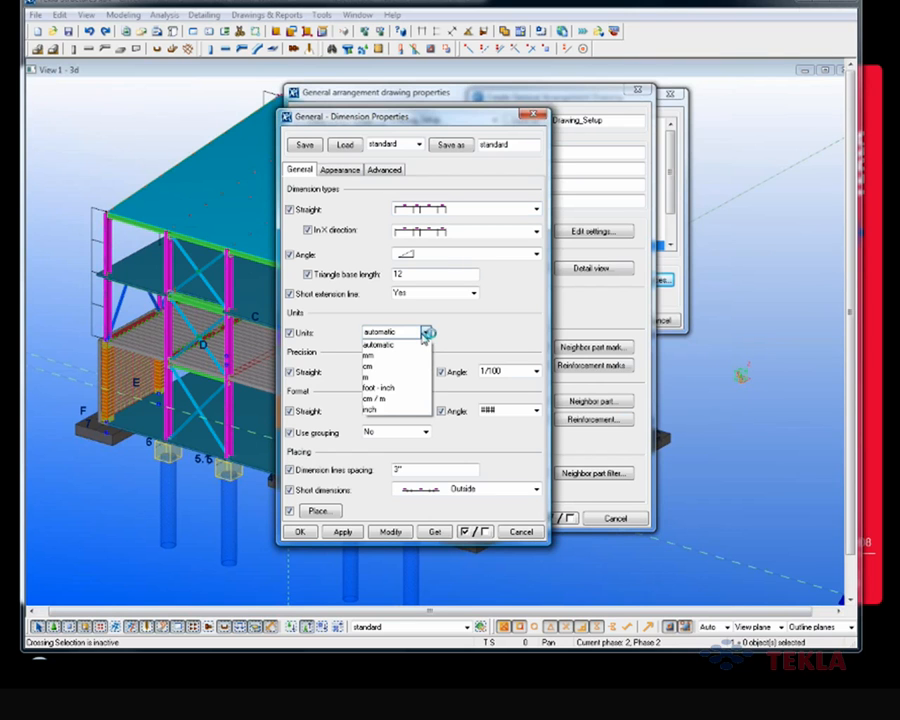
left_click(424, 332)
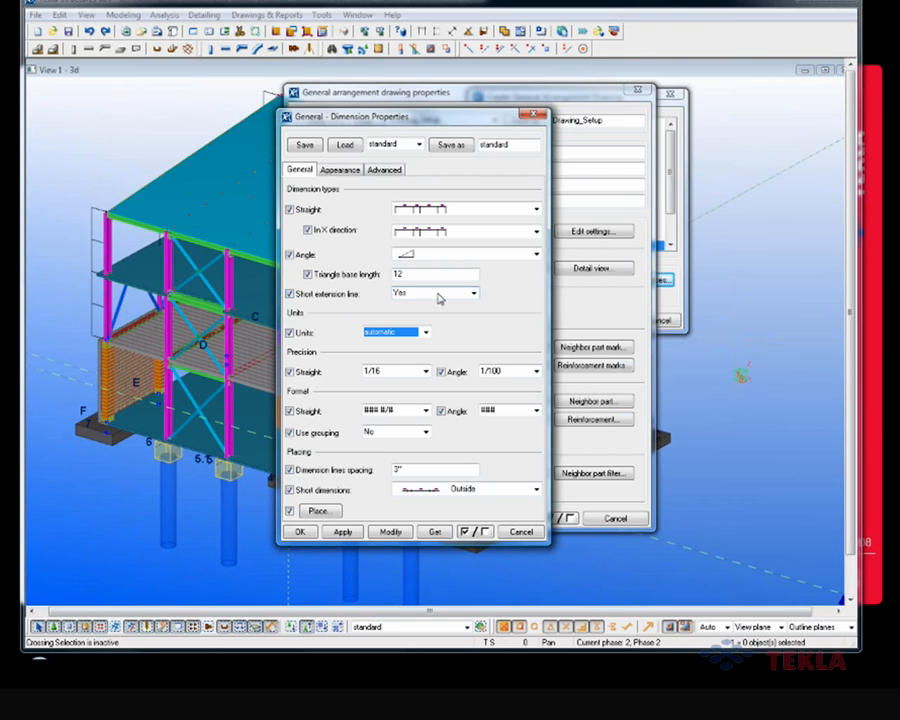
left_click(438, 294)
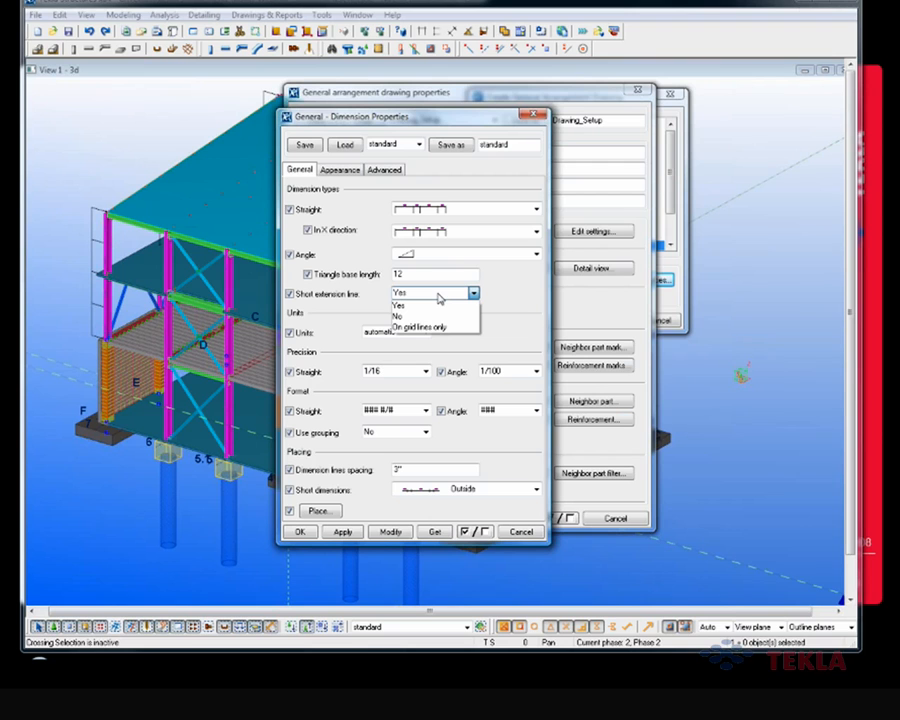
left_click(438, 294)
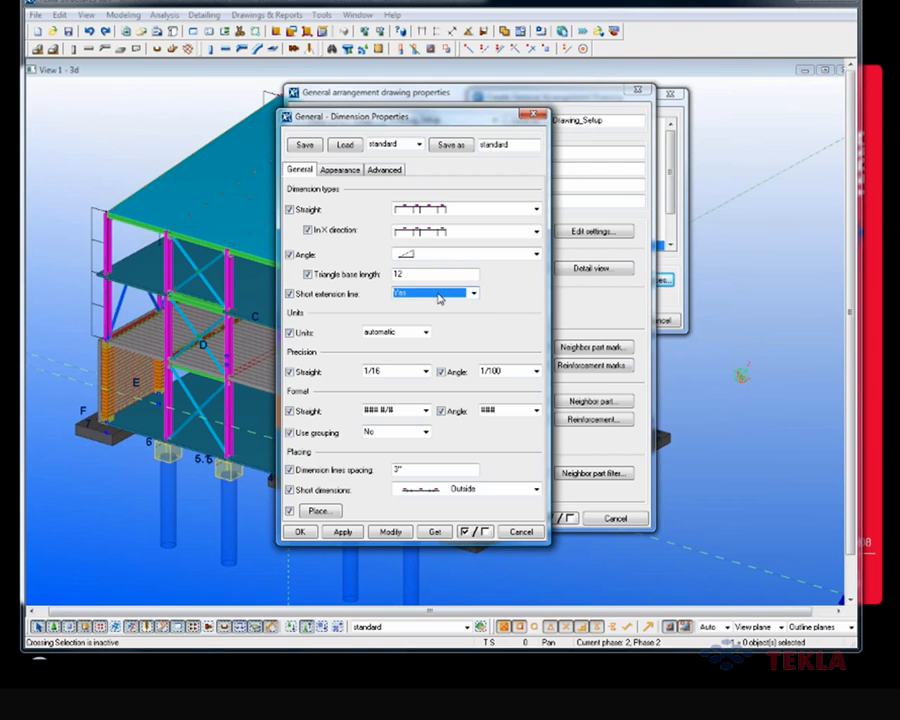
Step: Examine the dimension appearance options for line color and for the general, US absolute and level arrow shapes
left_click(339, 169)
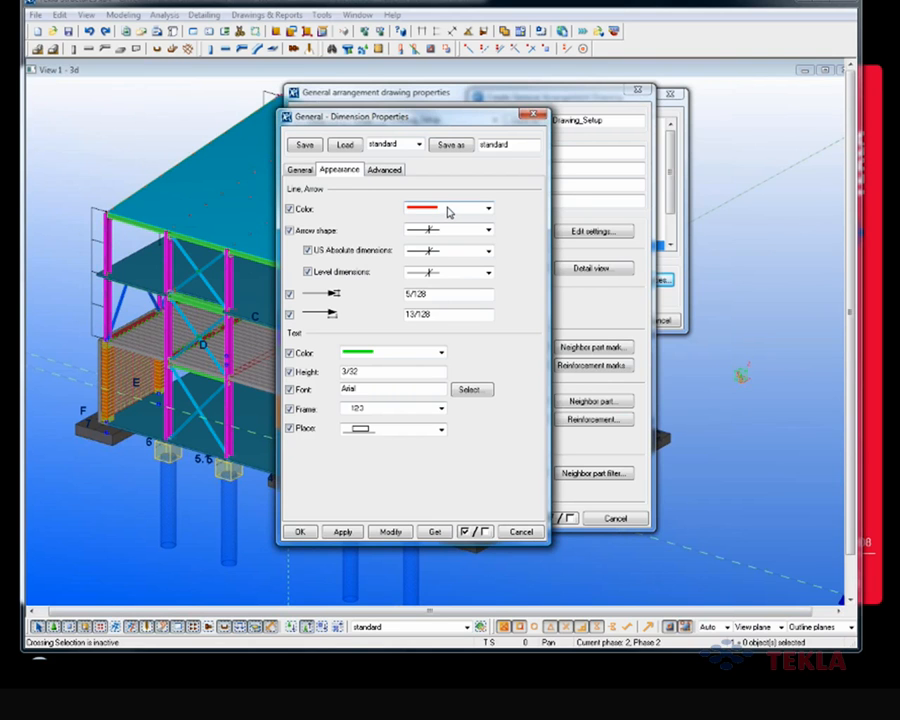
left_click(449, 211)
left_click(449, 211)
left_click(462, 235)
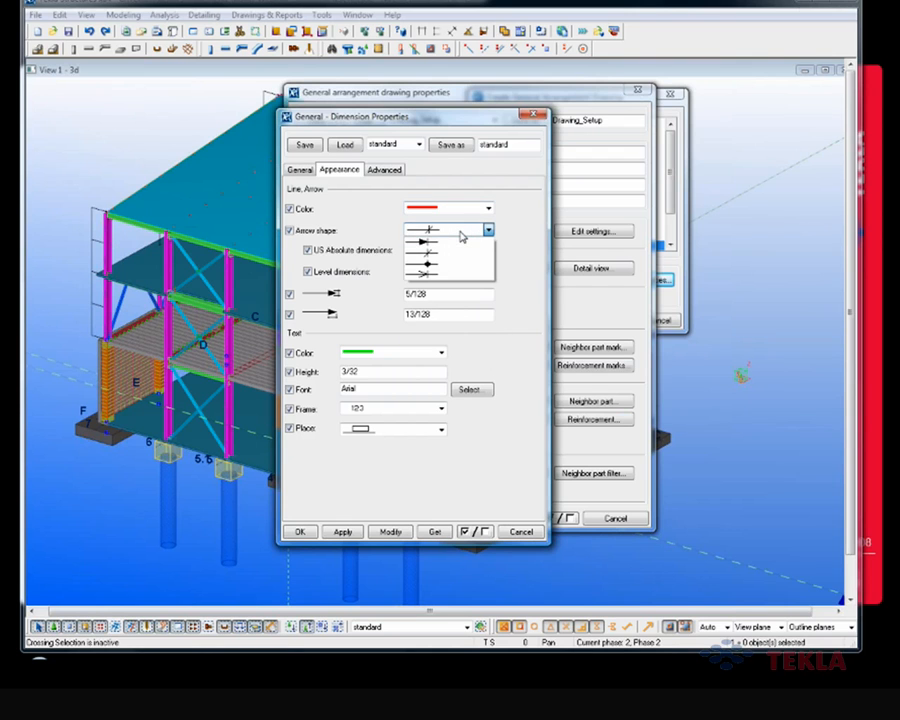
left_click(458, 252)
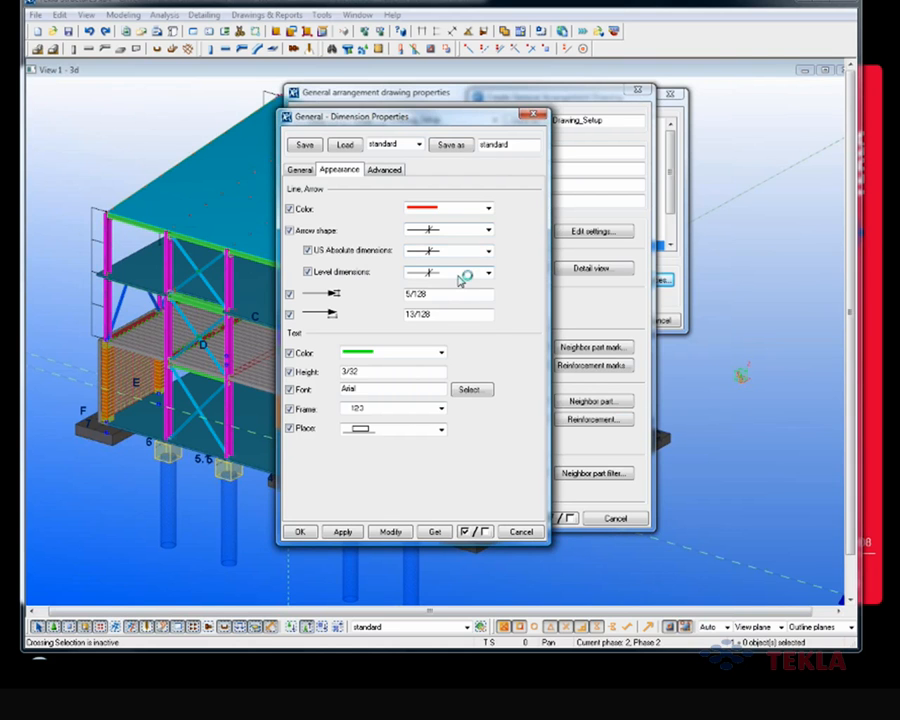
left_click(461, 274)
left_click(459, 281)
Step: Check the advanced dimension settings, return to the general ones and close the dimension properties without changes
left_click(387, 171)
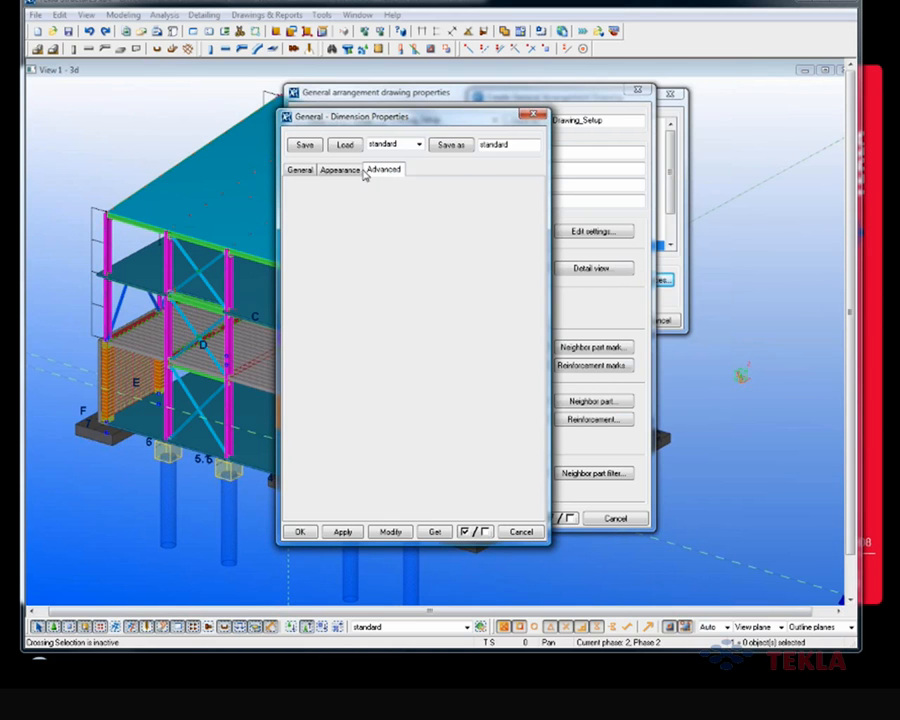
left_click(322, 170)
left_click(300, 170)
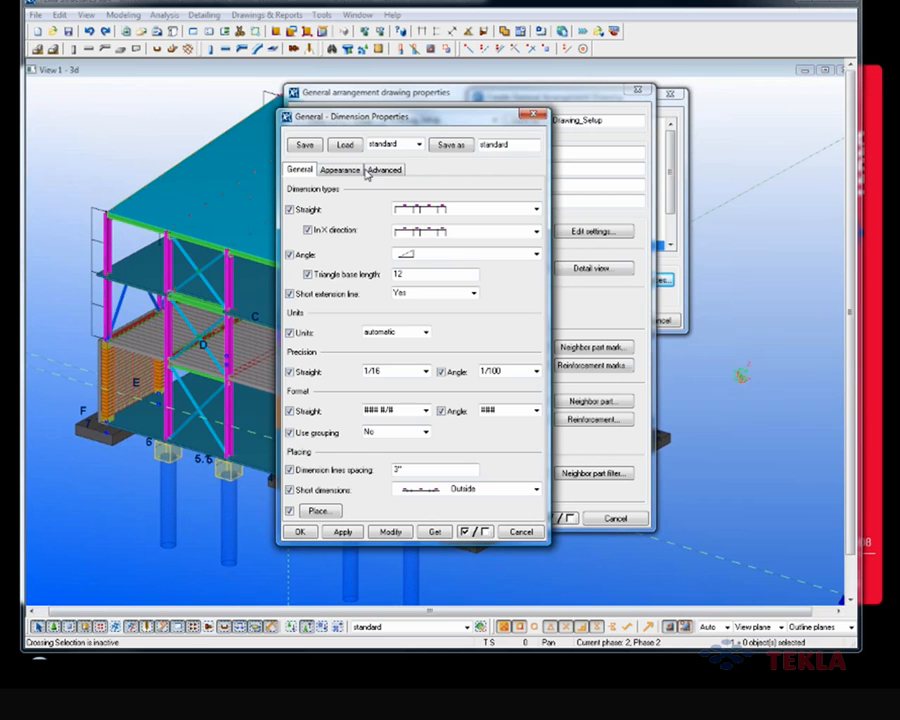
left_click(535, 117)
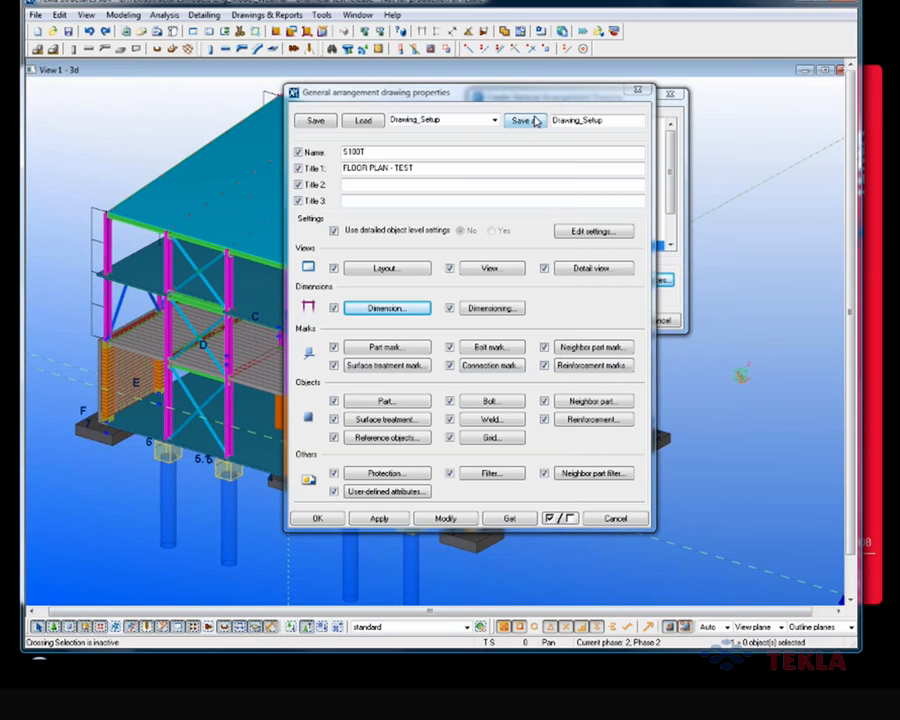
Step: Open the drawing's dimensioning properties and examine the options for grid line dimensions and their horizontal positioning
left_click(476, 308)
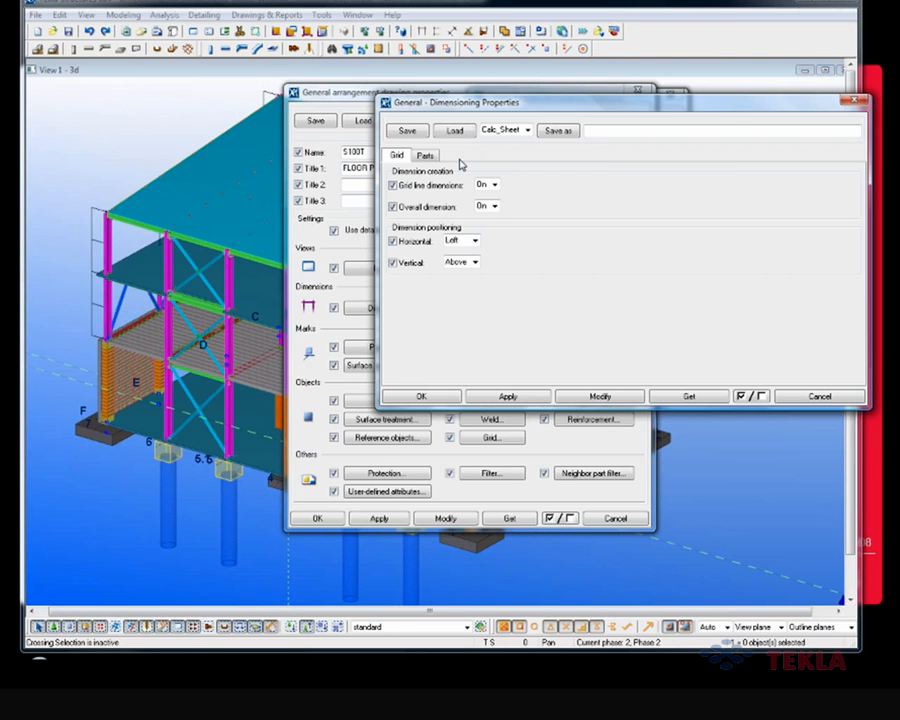
left_click_drag(465, 103, 410, 115)
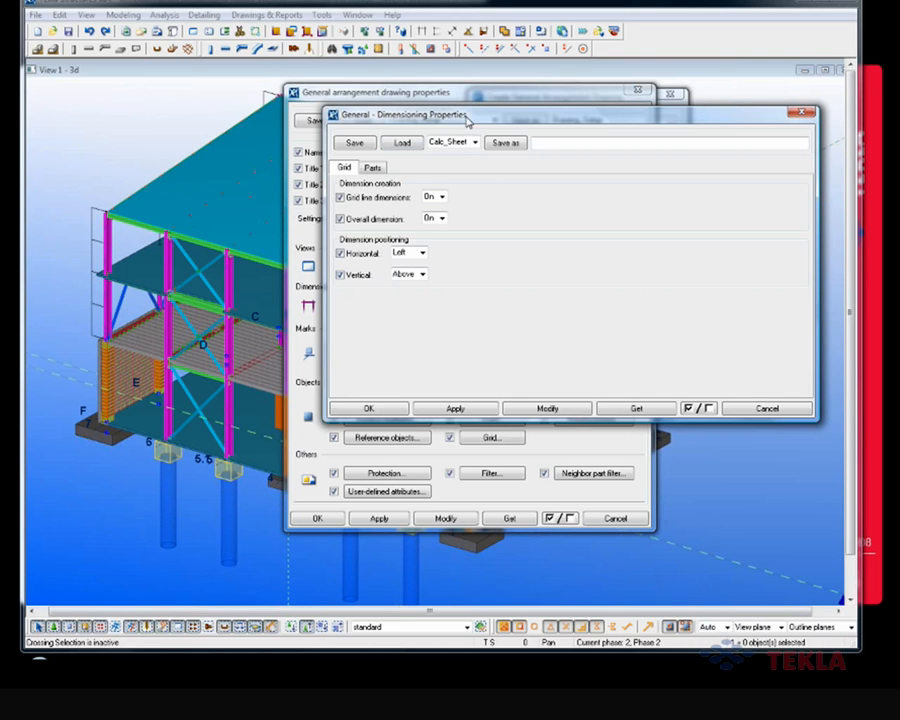
left_click(442, 197)
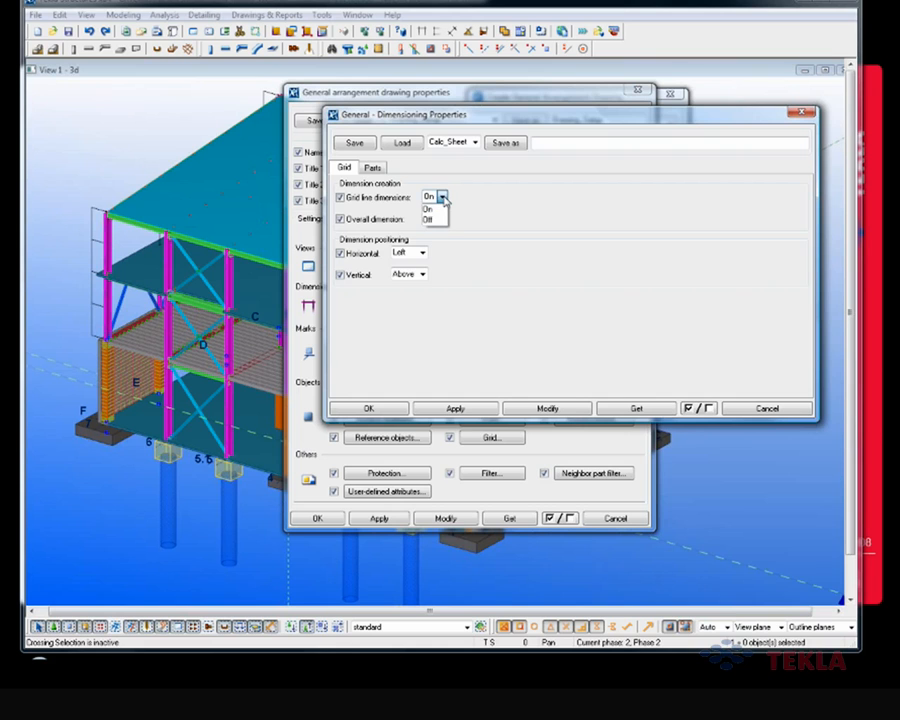
left_click(442, 197)
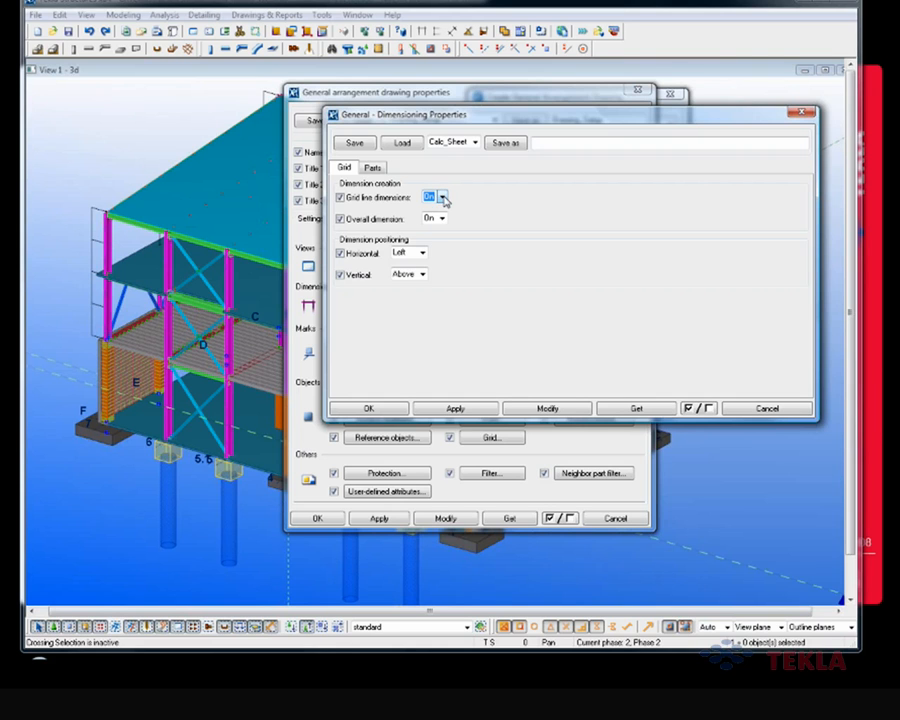
left_click(423, 255)
left_click(423, 255)
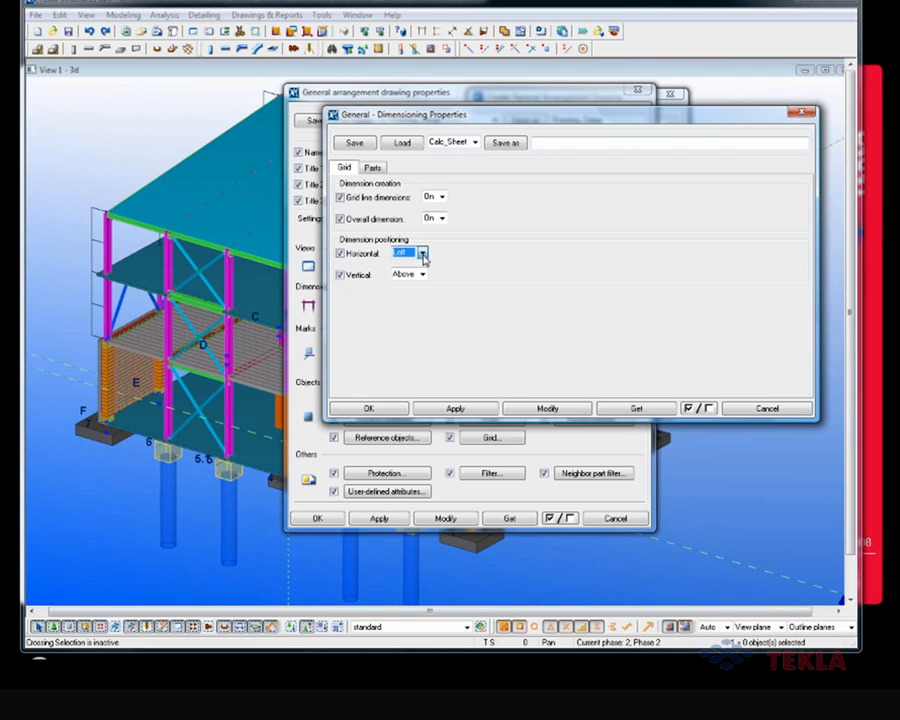
left_click(423, 255)
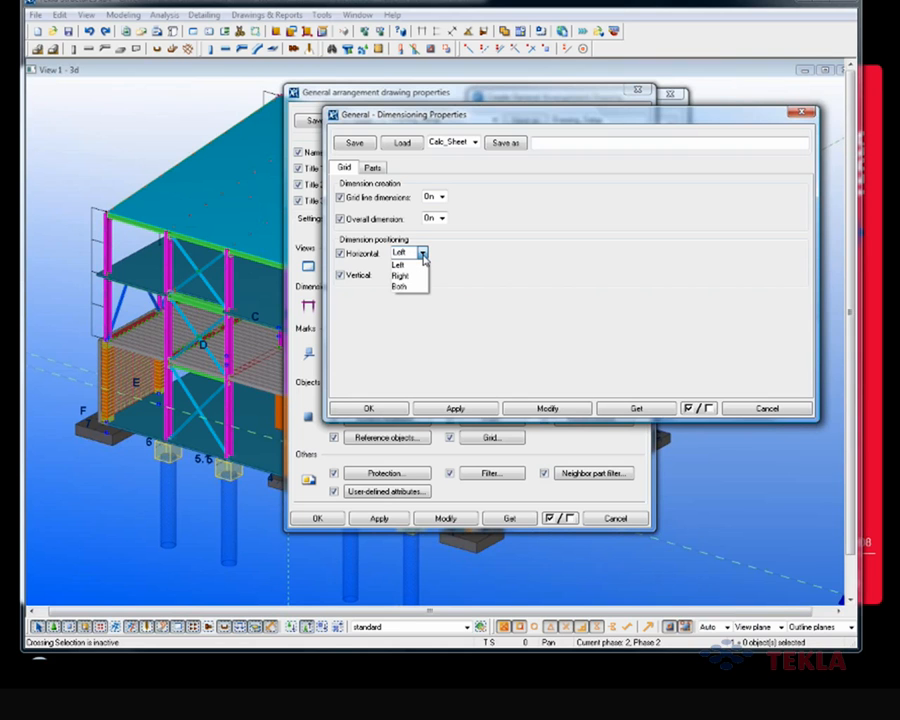